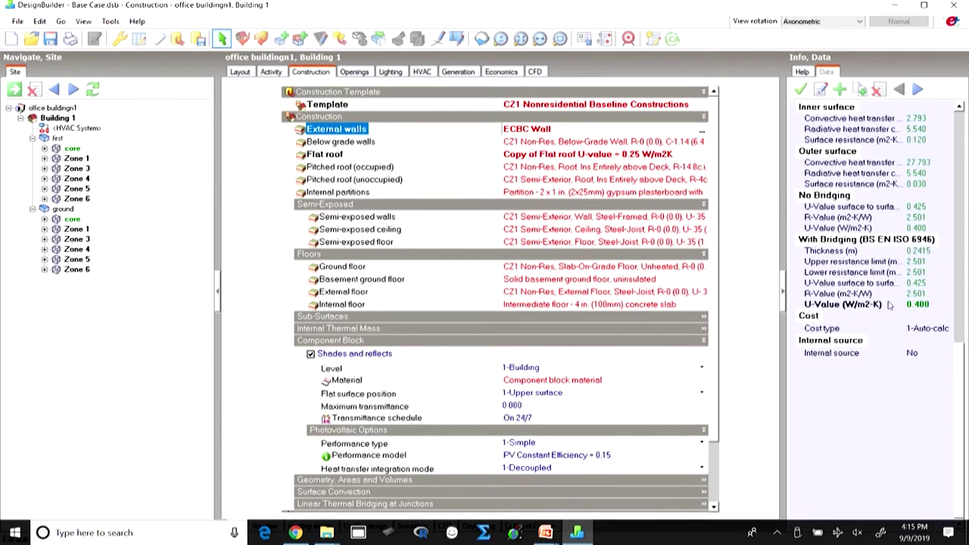
Inspect the flat roof construction's properties
left_click(609, 155)
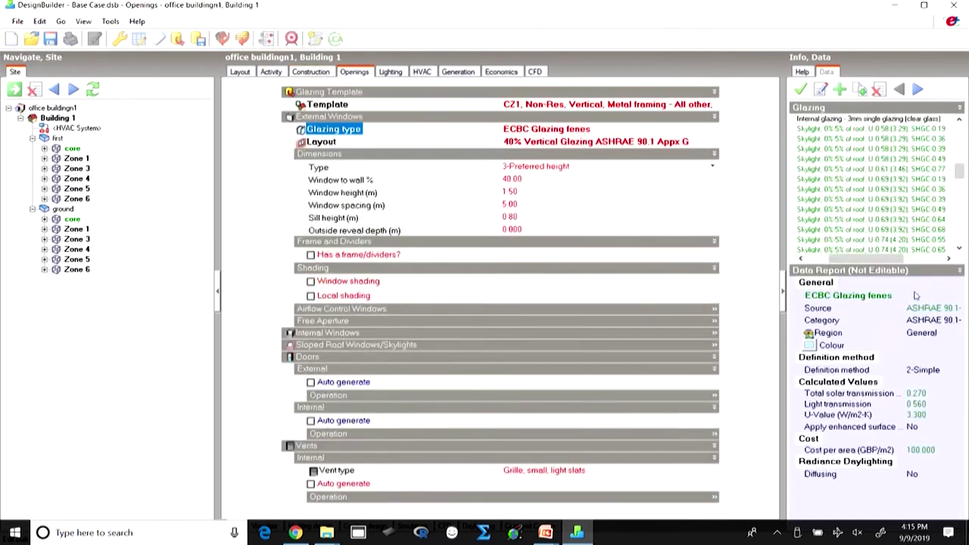
left_click(573, 133)
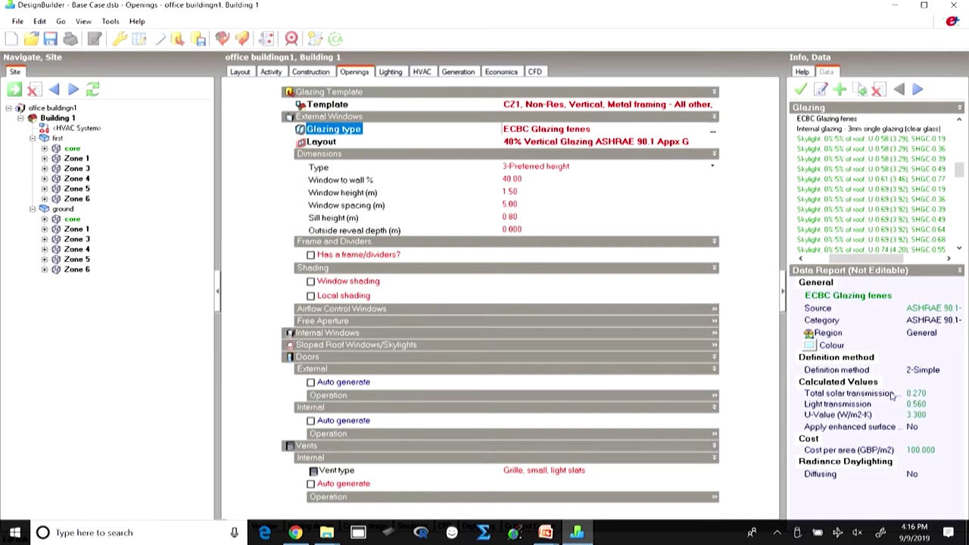
left_click(506, 179)
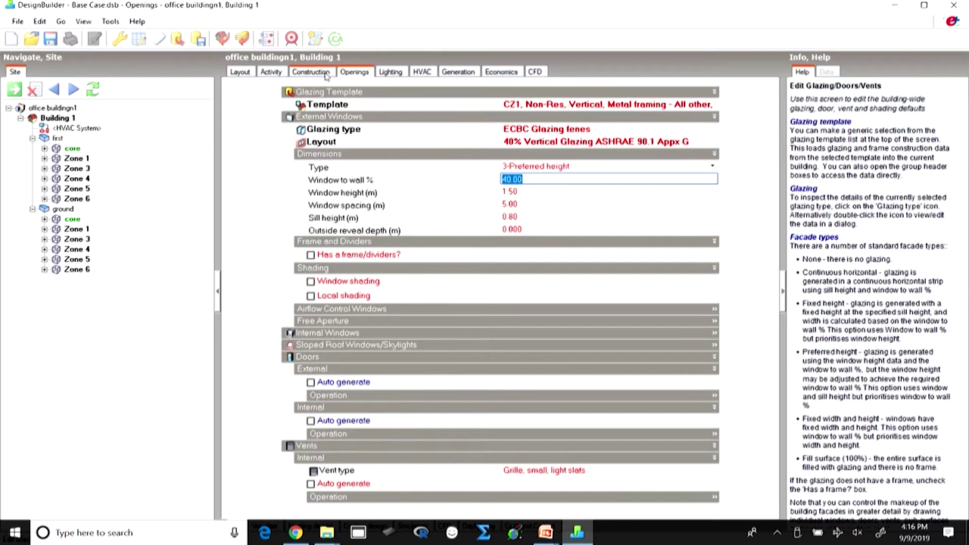
left_click(60, 119)
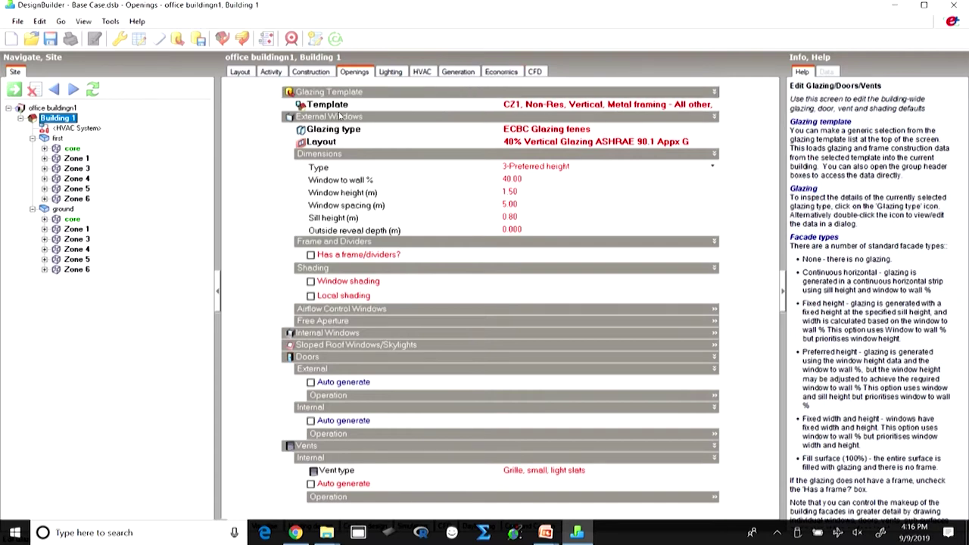
left_click(686, 188)
left_click(397, 76)
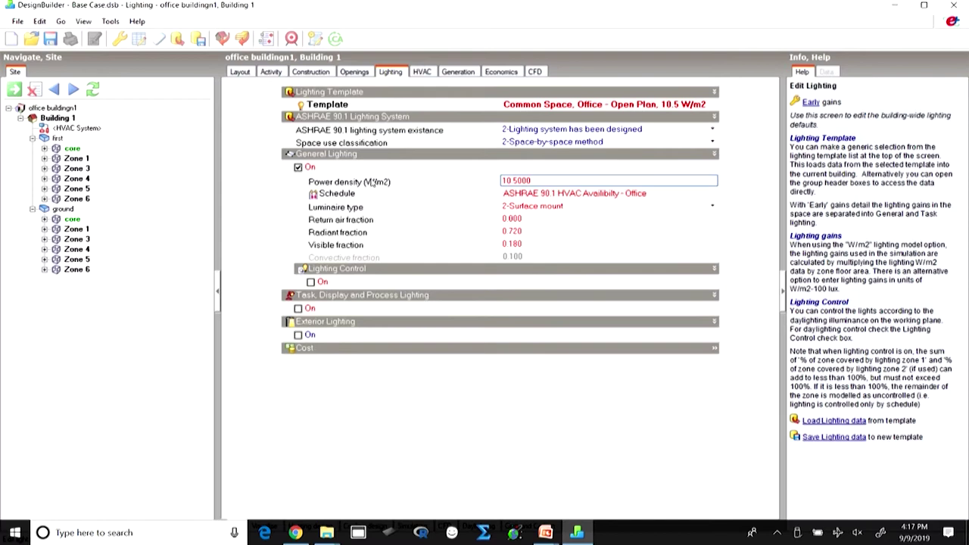
Check the 10.5 W/m2 lighting power density and radiant fraction, then go to the first-floor core zone
left_click(537, 180)
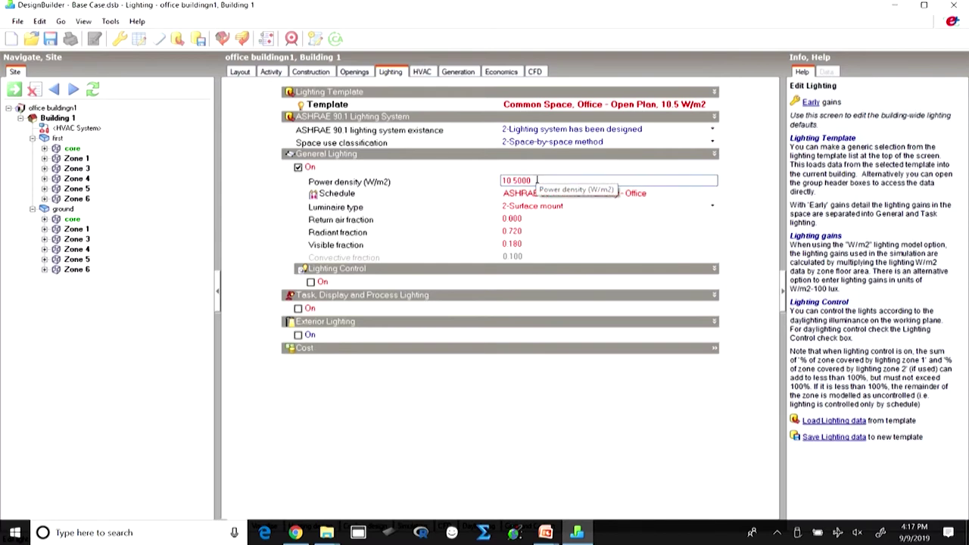
left_click_drag(537, 180, 503, 177)
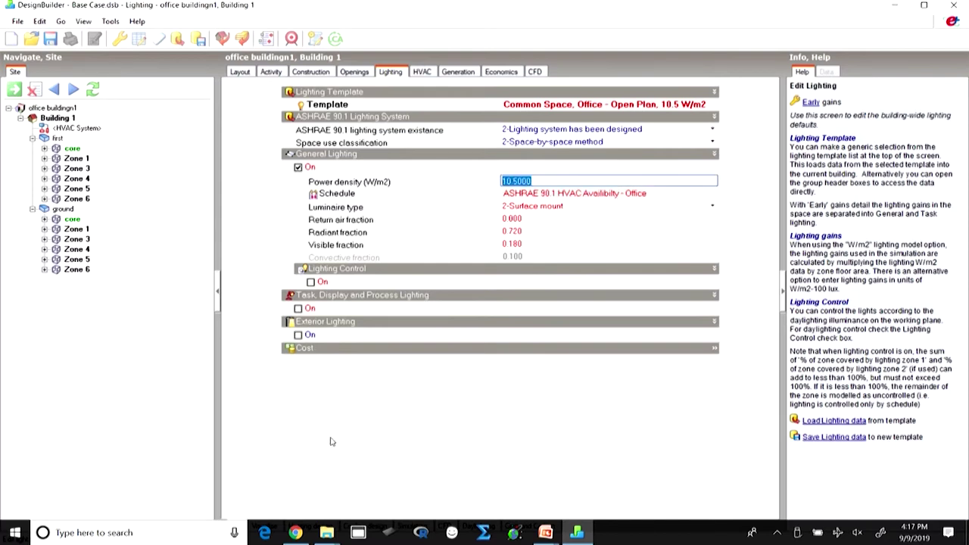
left_click(513, 181)
left_click(529, 231)
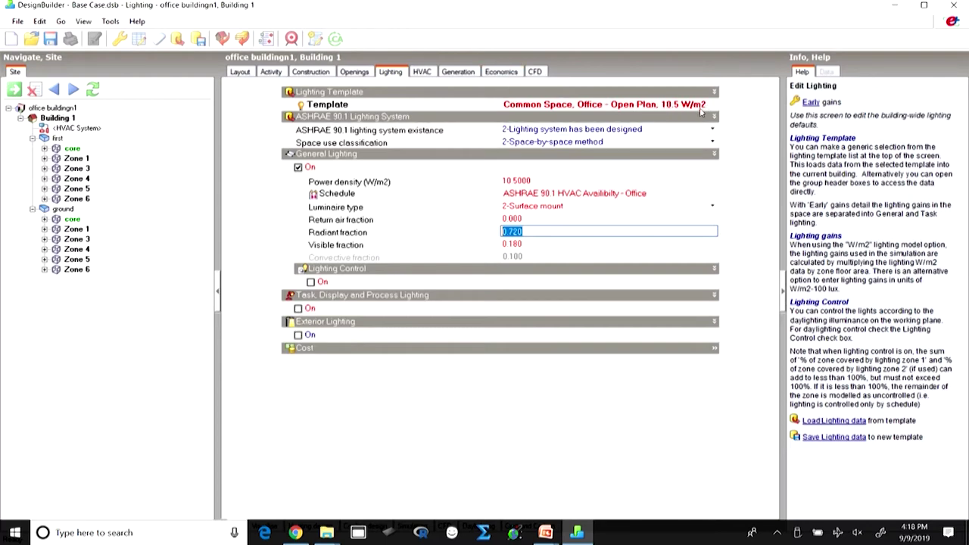
left_click(72, 148)
left_click(565, 170)
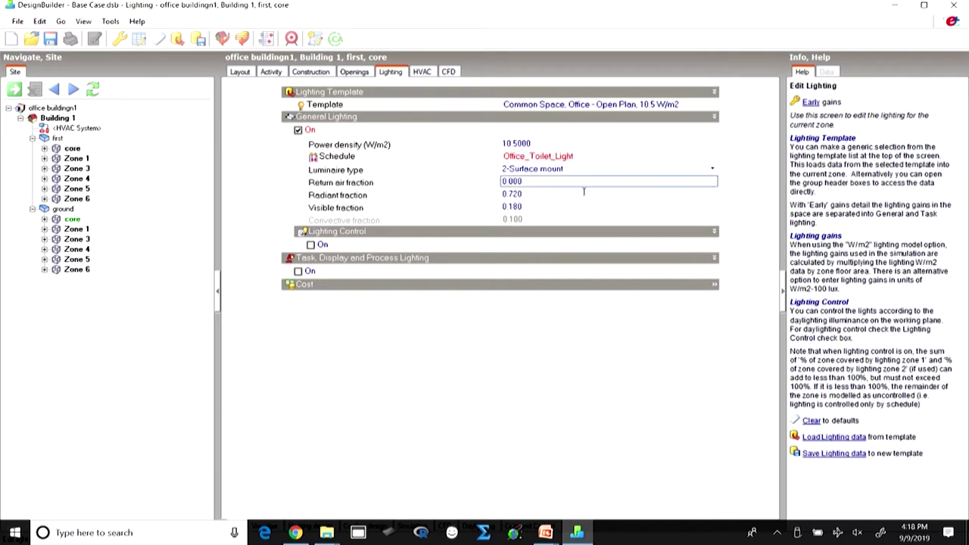
View the core zone's lighting schedule, cancel the accidental zone rename, and move to first-floor Zone 1
left_click(550, 157)
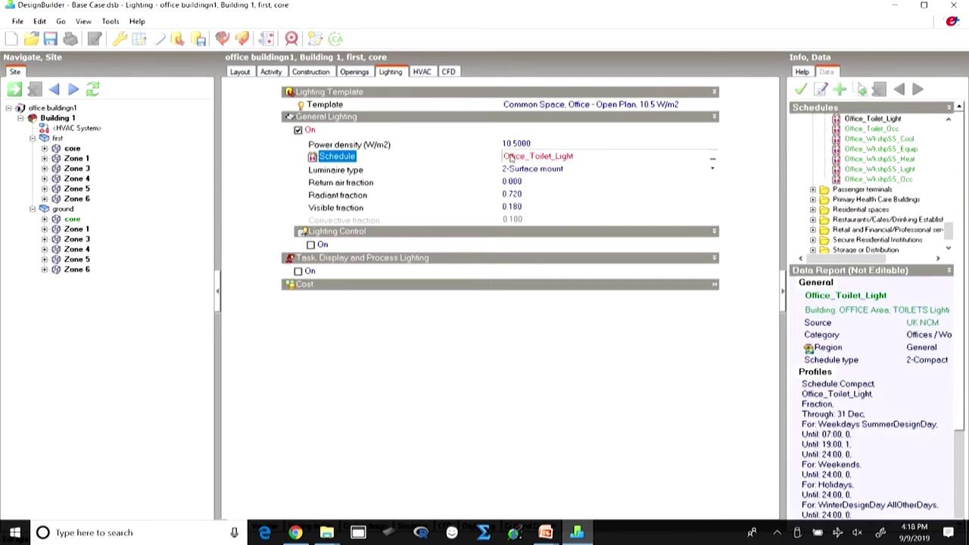
left_click(72, 149)
left_click(72, 149)
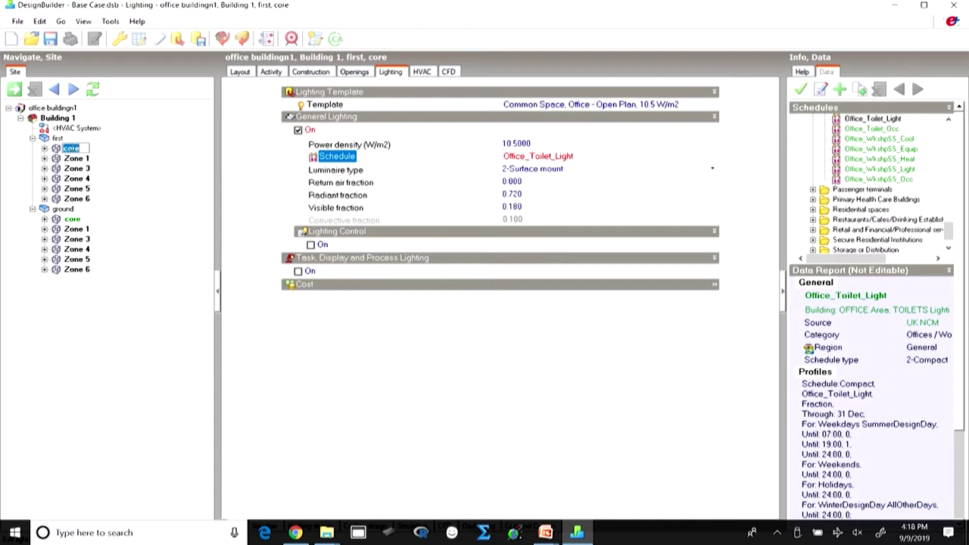
key("Escape")
left_click(70, 160)
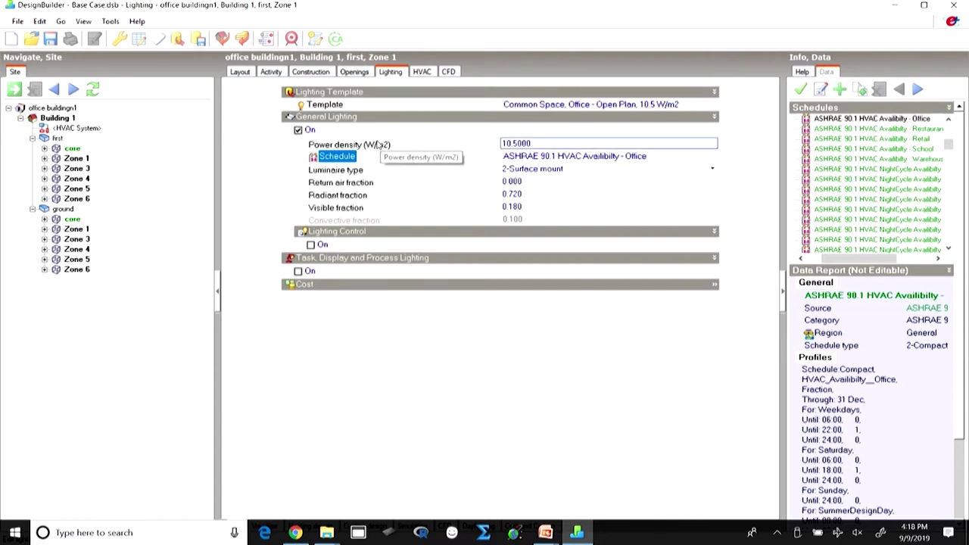
left_click(711, 156)
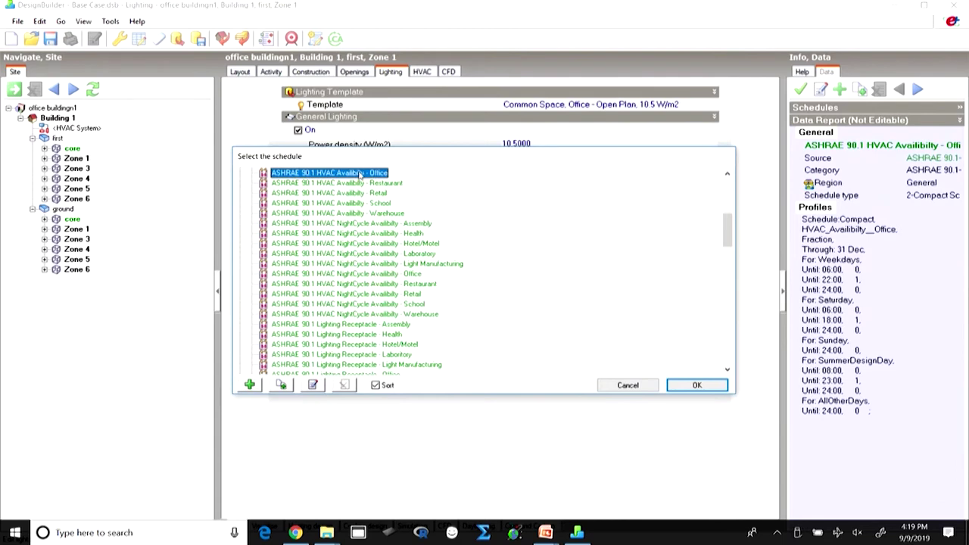
left_click(316, 387)
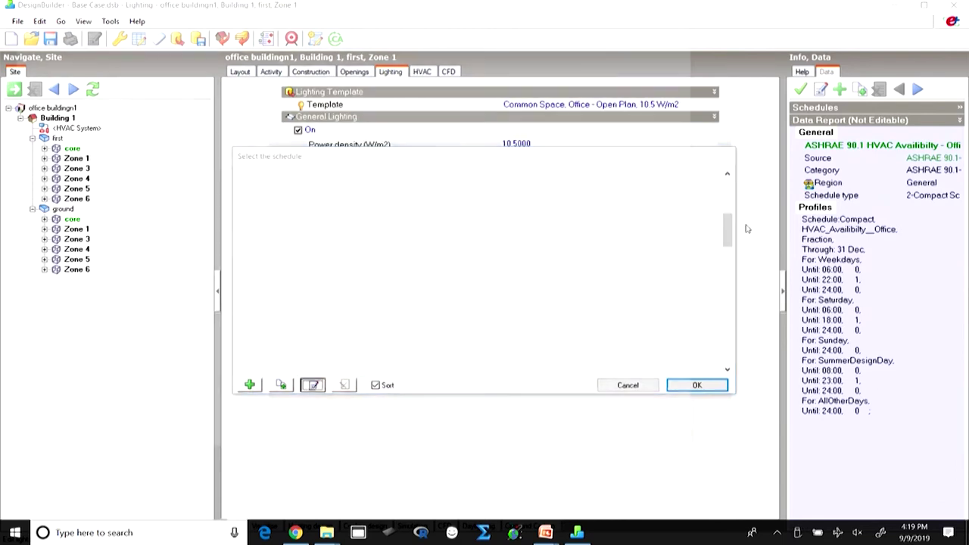
left_click(295, 133)
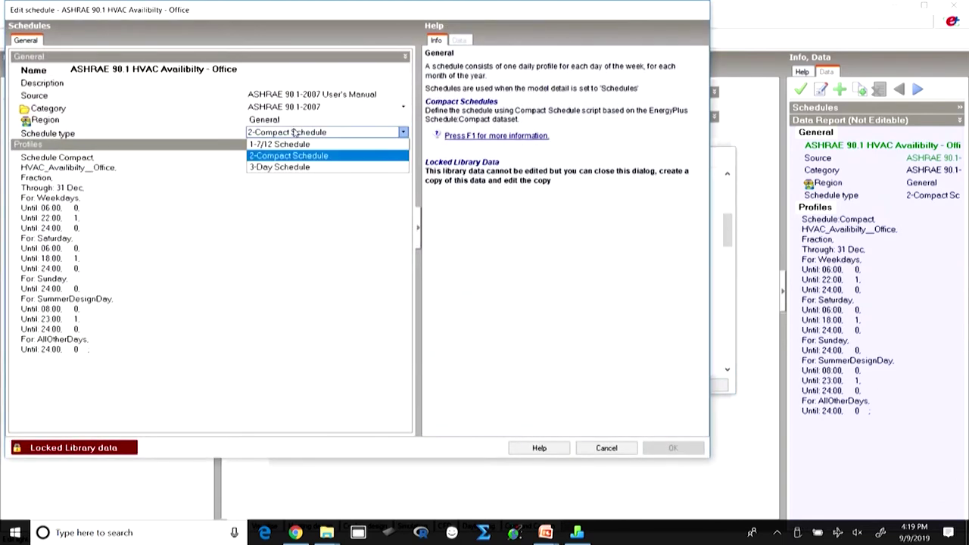
left_click(288, 145)
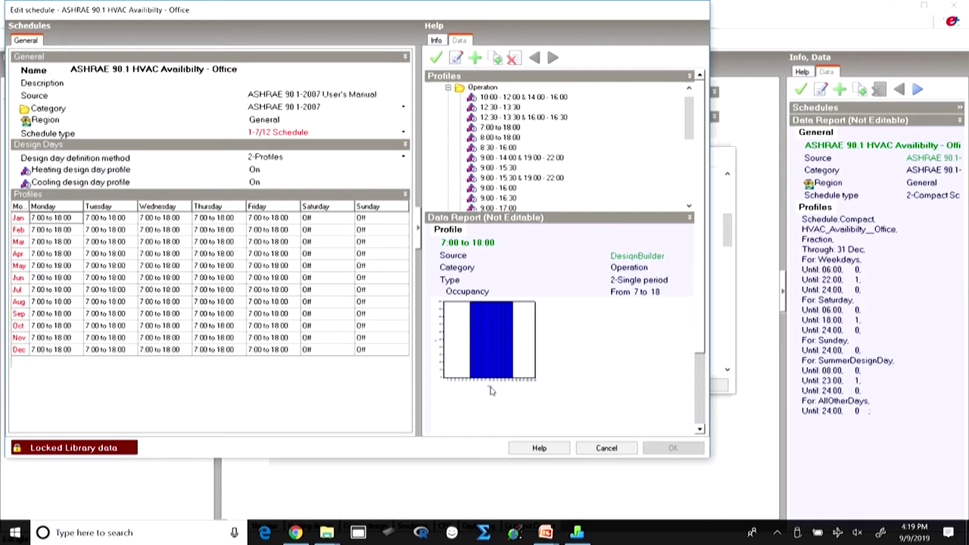
left_click(514, 129)
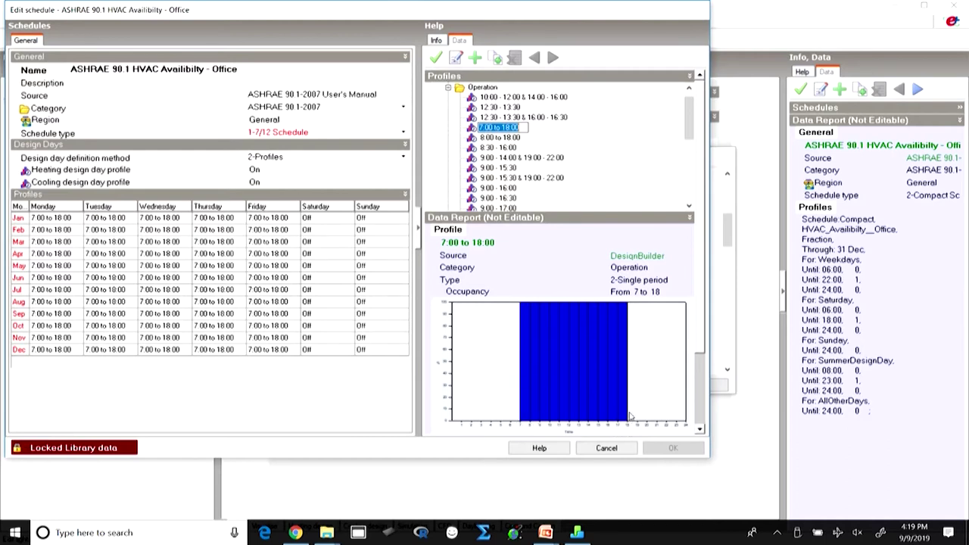
left_click(610, 448)
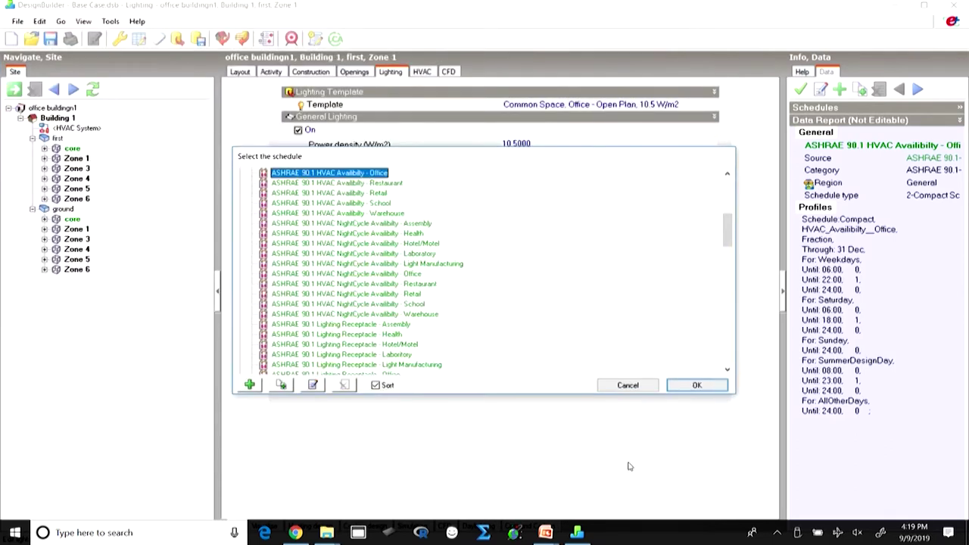
left_click(629, 386)
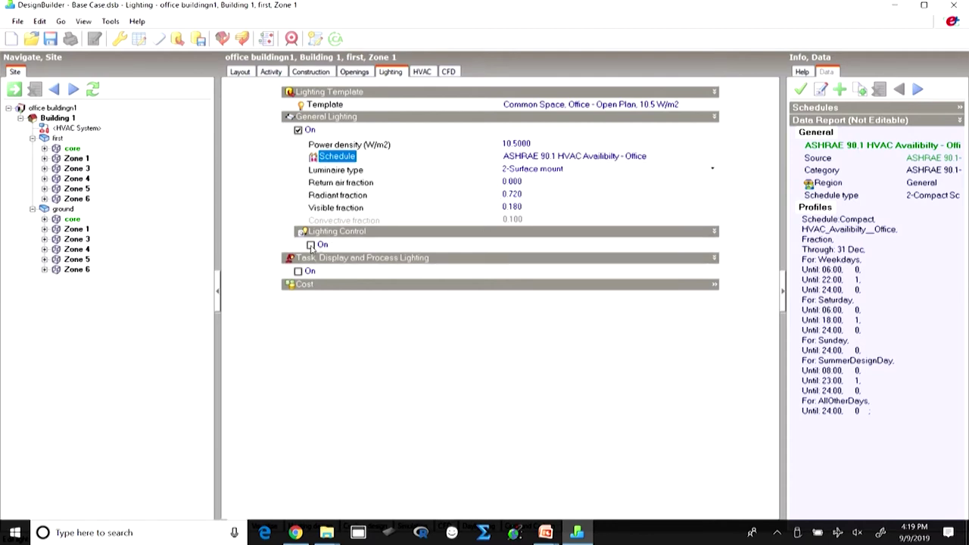
Move from the first floor up to Building 1 and show its HVAC settings
left_click(56, 138)
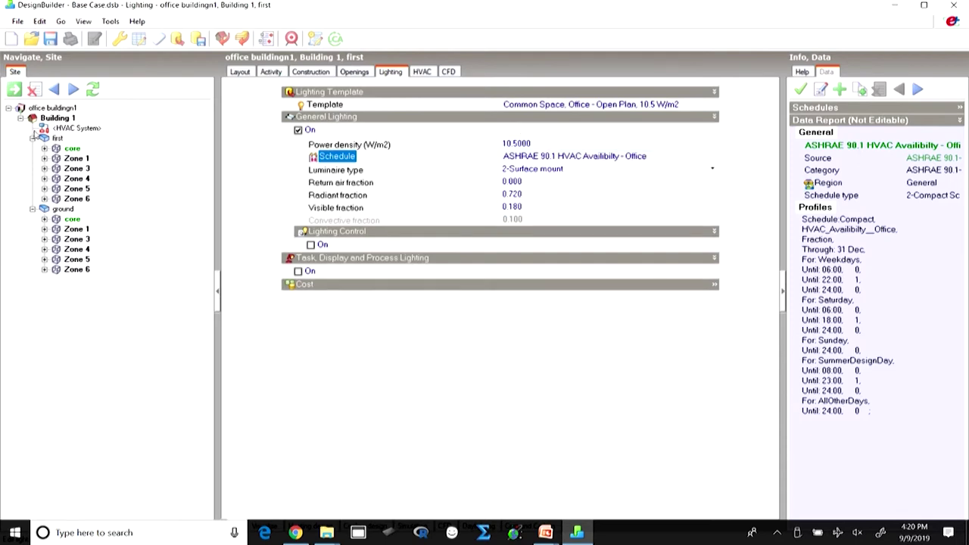
left_click(65, 121)
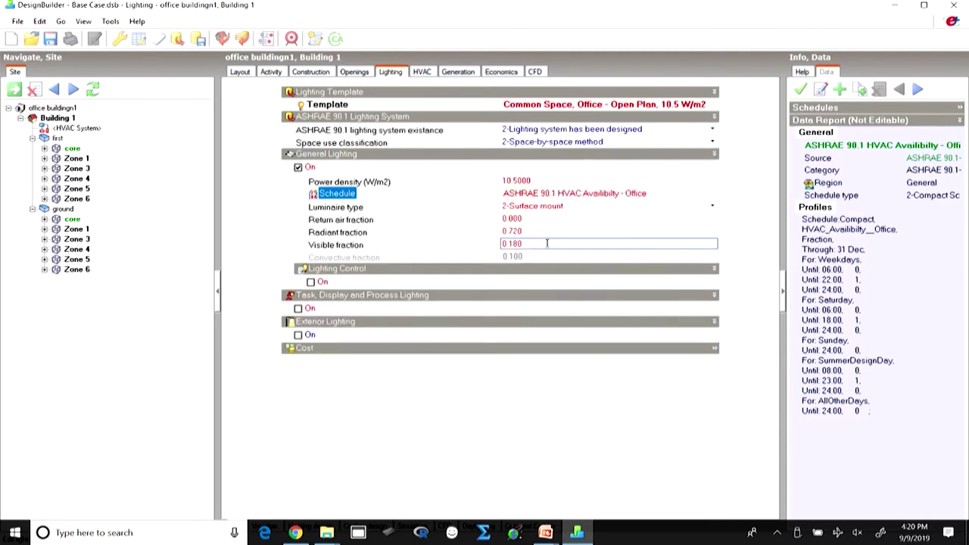
left_click(421, 73)
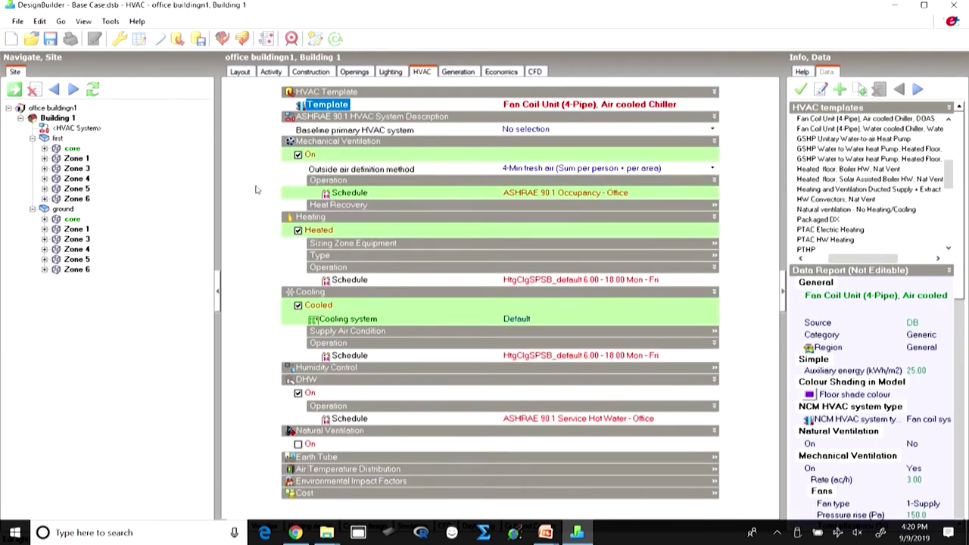
Pick System 3 - PSZ-AC as the baseline primary HVAC system, then select the <HVAC System> node
left_click(645, 127)
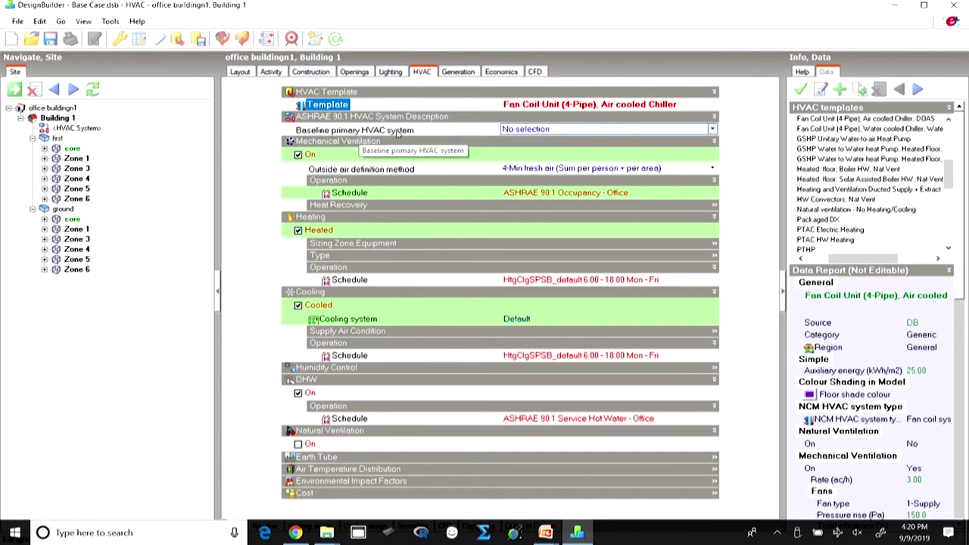
left_click(712, 130)
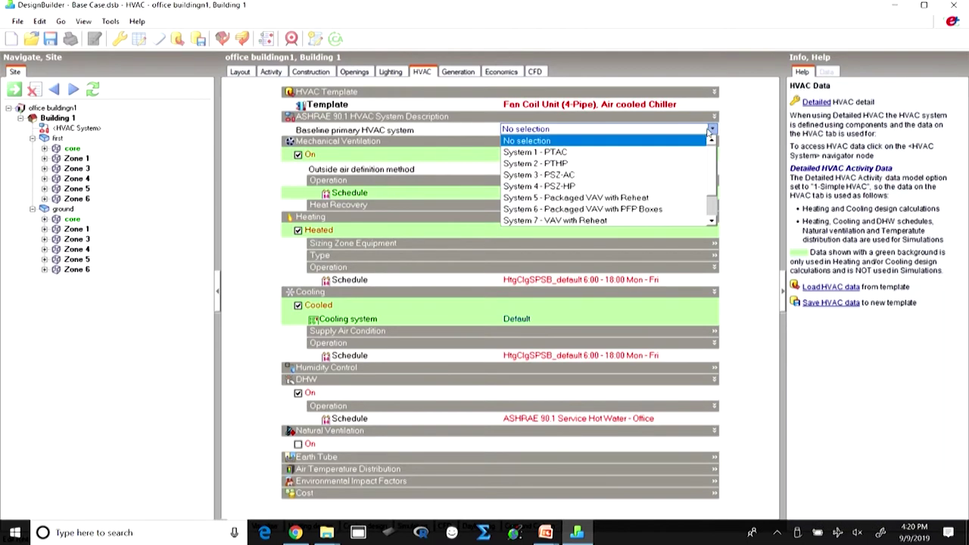
left_click(531, 175)
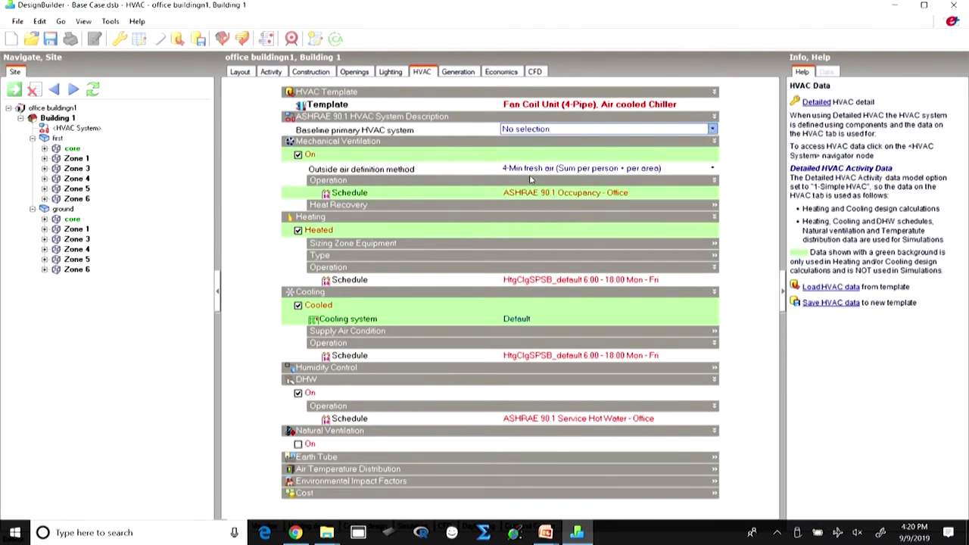
left_click(77, 128)
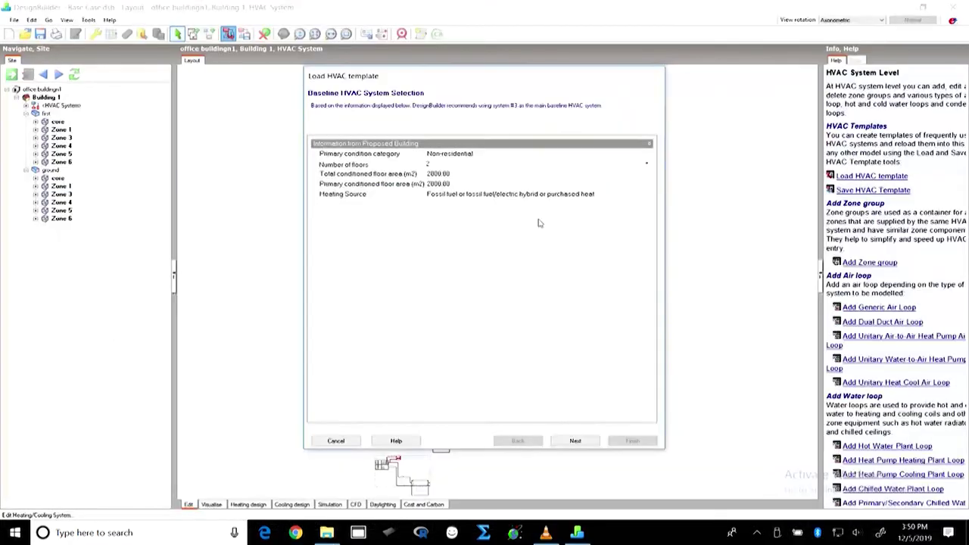
Load the System No. 3 PSZ-AC template, excluding the first- and ground-floor core zones, and confirm the overwrite
left_click(575, 441)
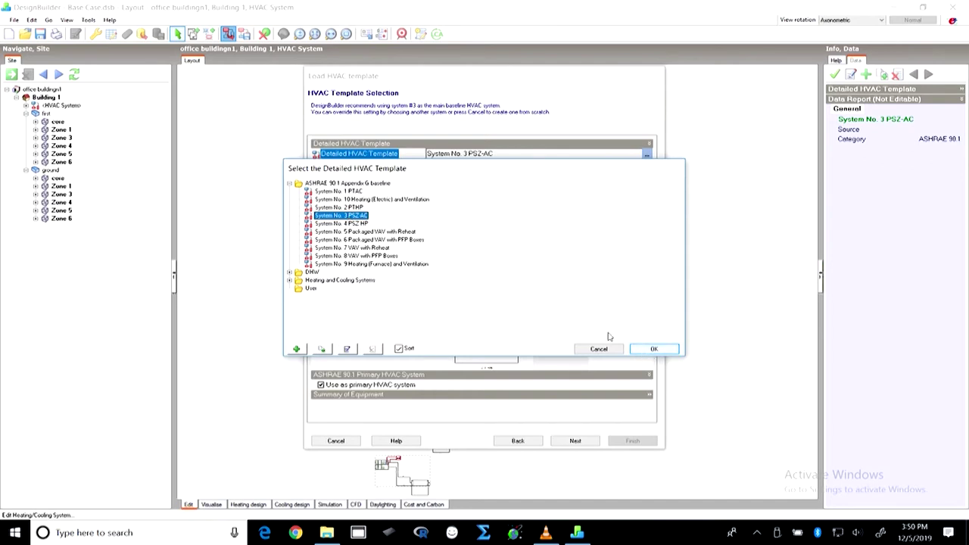
left_click(657, 352)
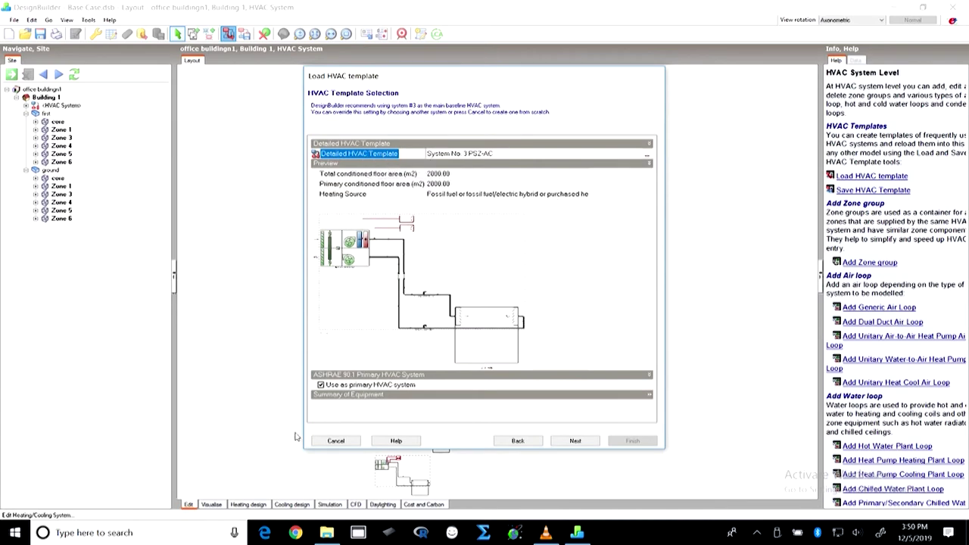
left_click(574, 442)
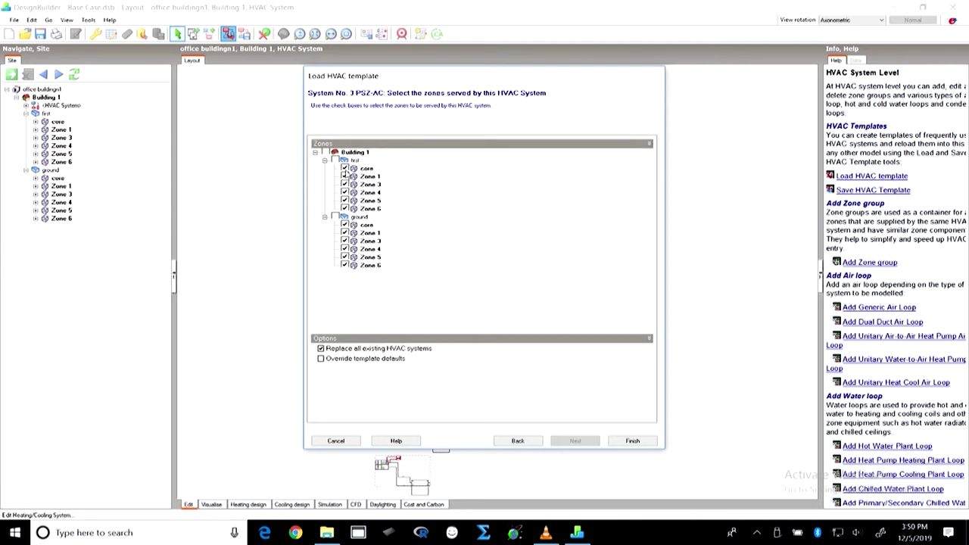
left_click(345, 169)
left_click(344, 224)
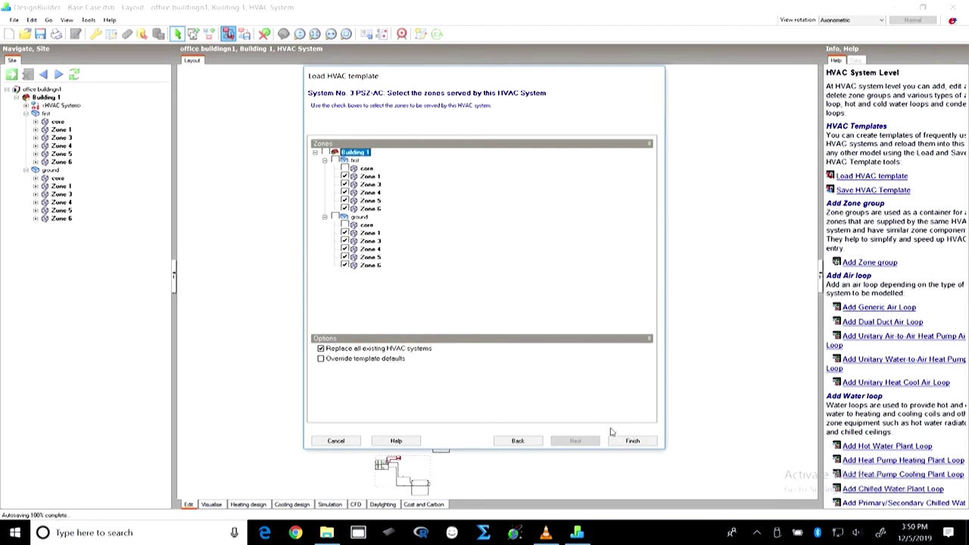
key("Return")
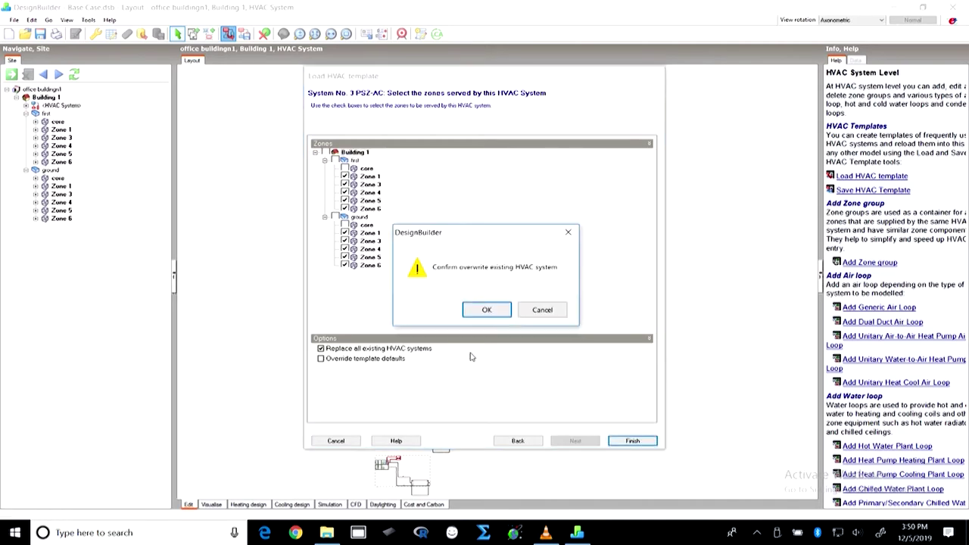
left_click(487, 310)
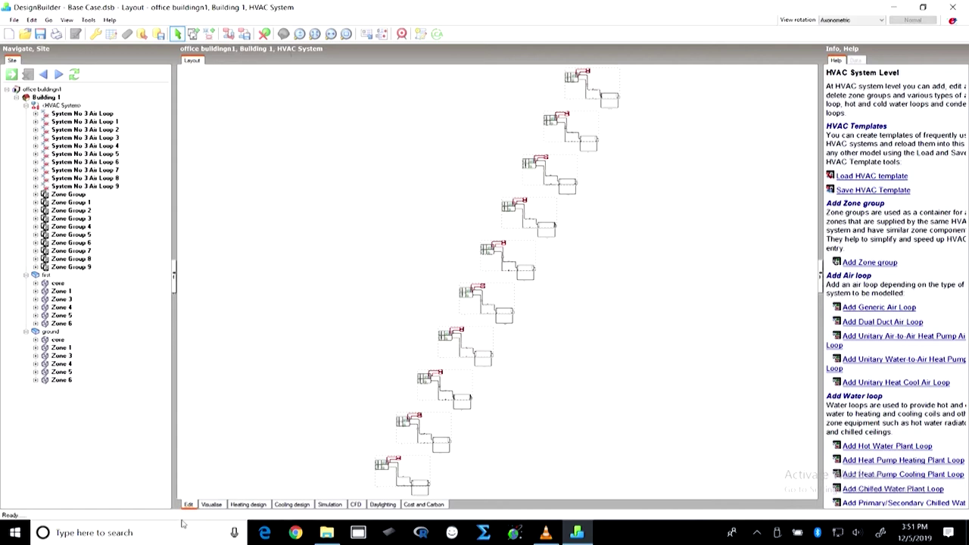
Select Building 1 in the navigation tree
left_click(45, 97)
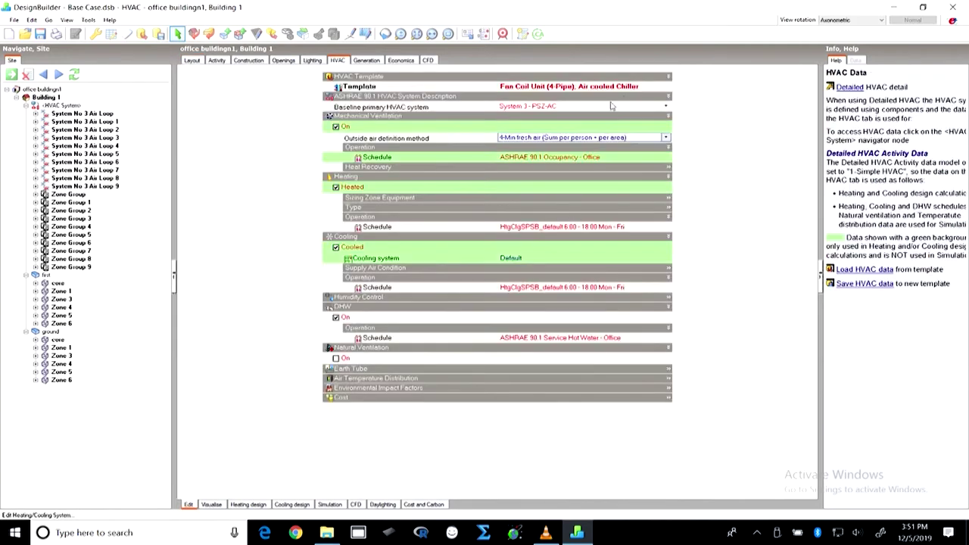
Keep System 3 - PSZ-AC and the 4-Min fresh air method, then show the ventilation schedule details
left_click(666, 107)
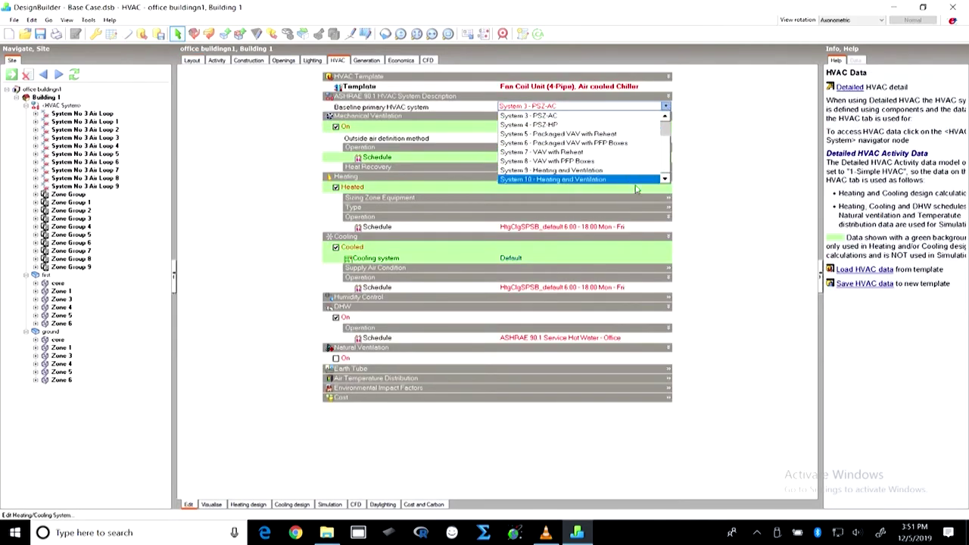
left_click(754, 182)
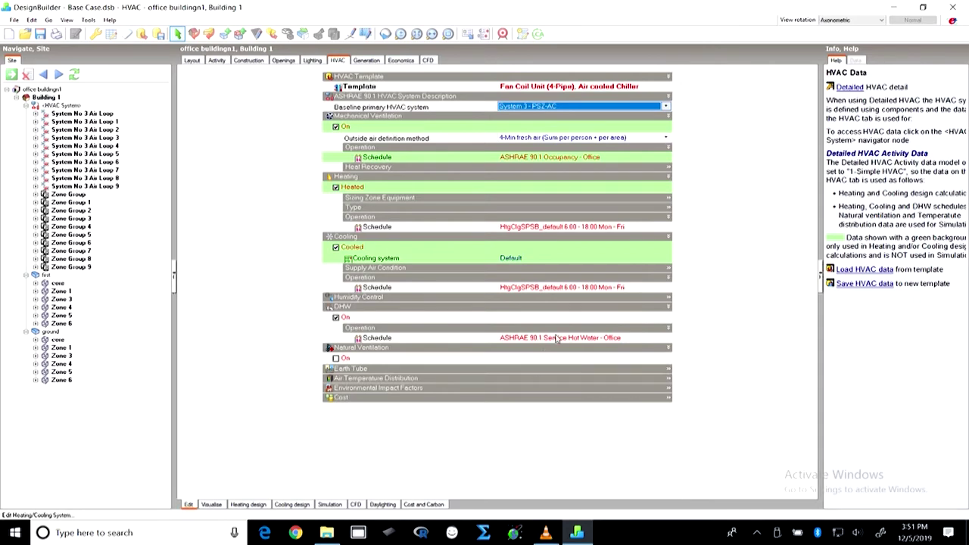
left_click(666, 138)
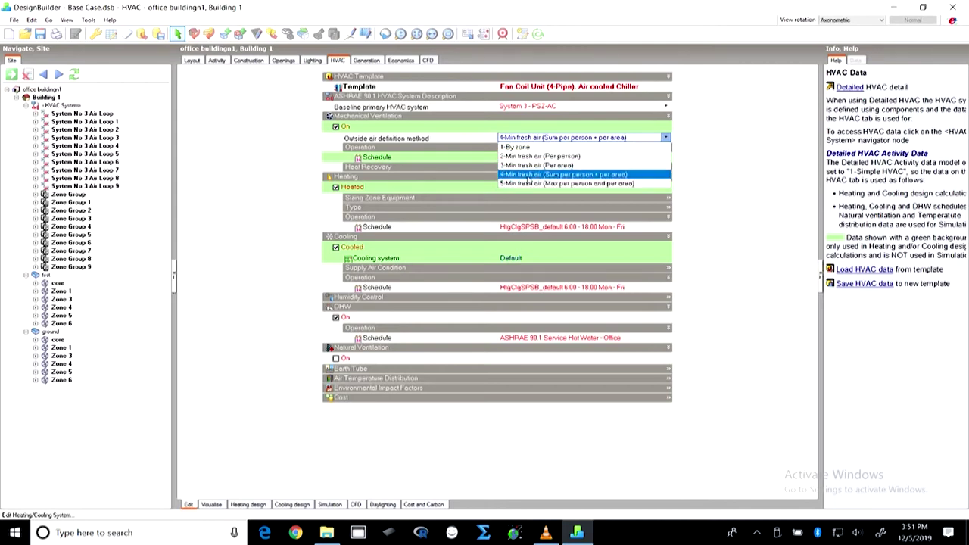
left_click(747, 209)
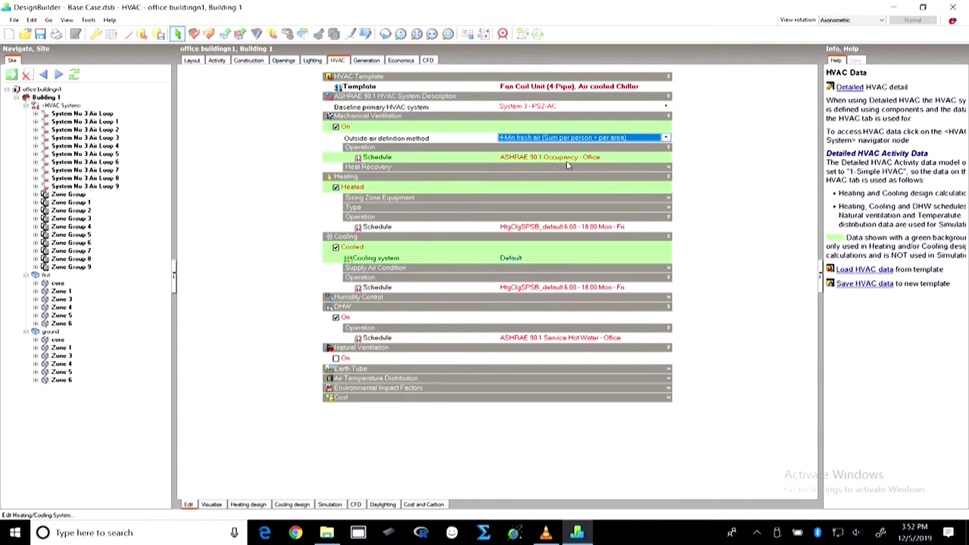
left_click(598, 162)
left_click(668, 162)
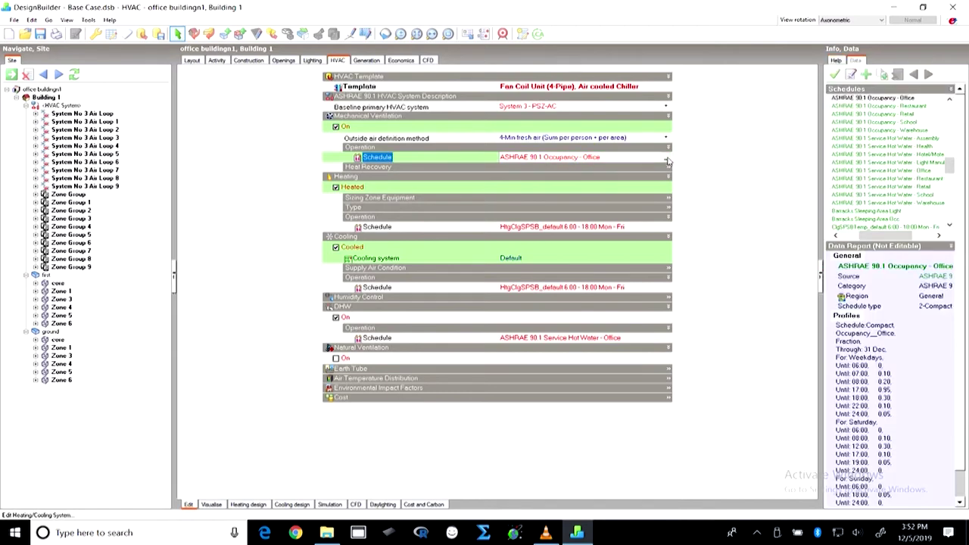
Expand Heat Recovery and keep ASHRAE 90.1 Occupancy - Office as the ventilation schedule
left_click(412, 167)
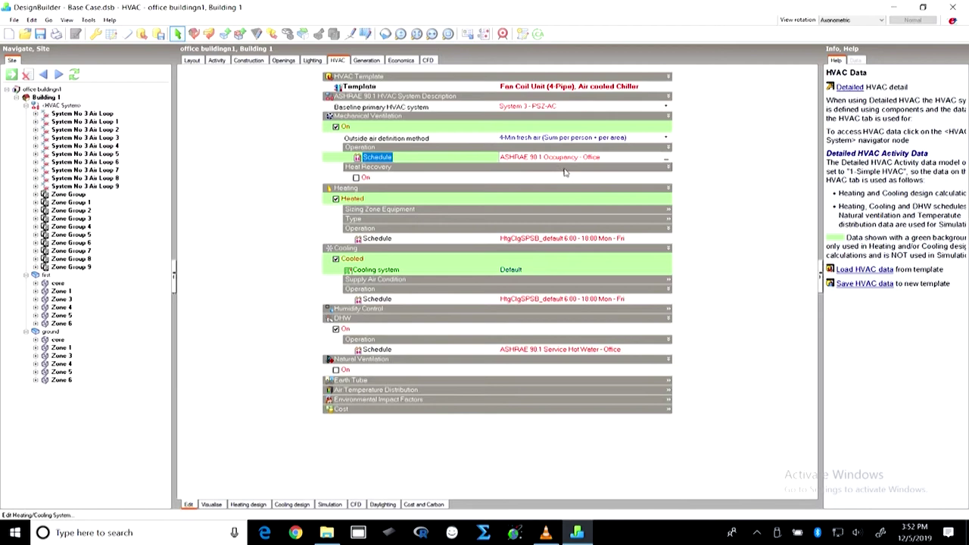
left_click(665, 157)
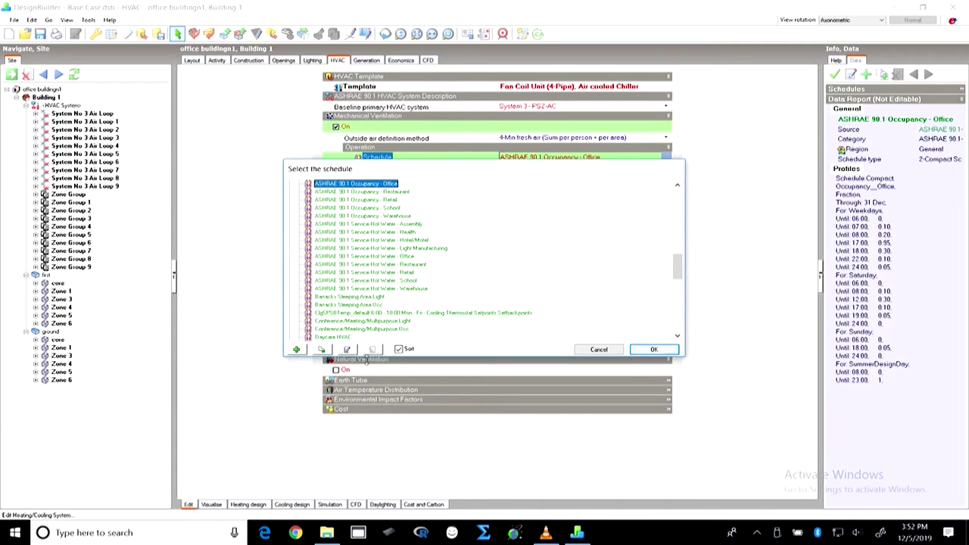
double_click(334, 186)
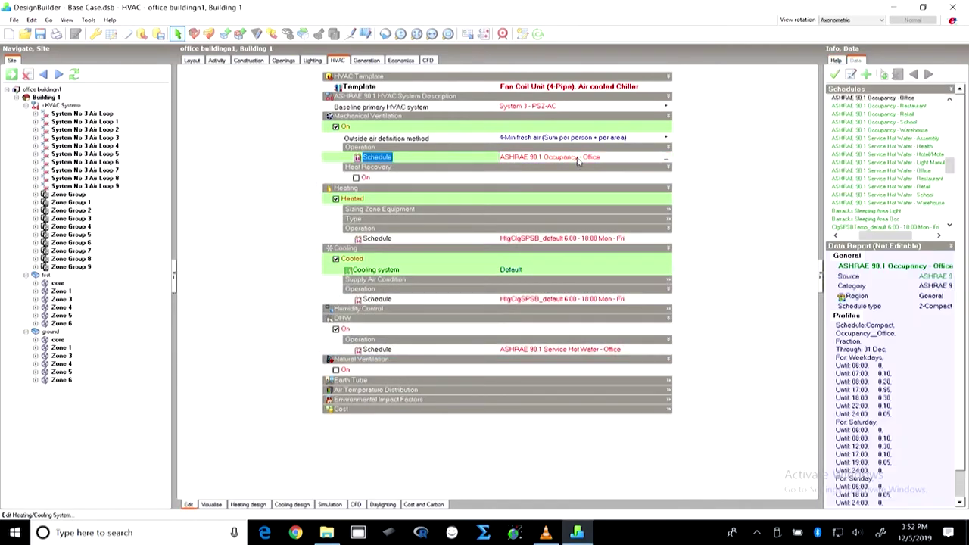
View the Occupancy - Office schedule as 7/12 and Compact profiles, then cancel without changes
left_click(666, 159)
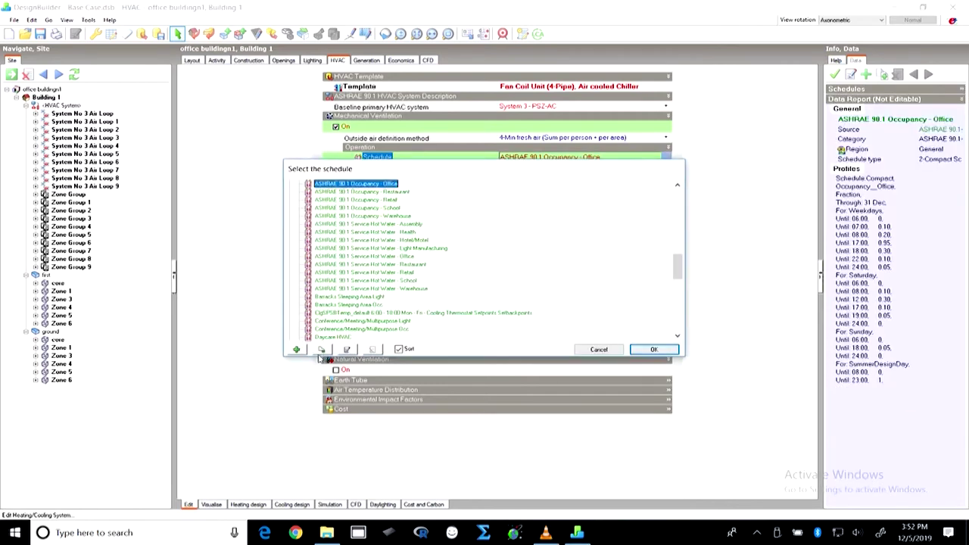
left_click(345, 350)
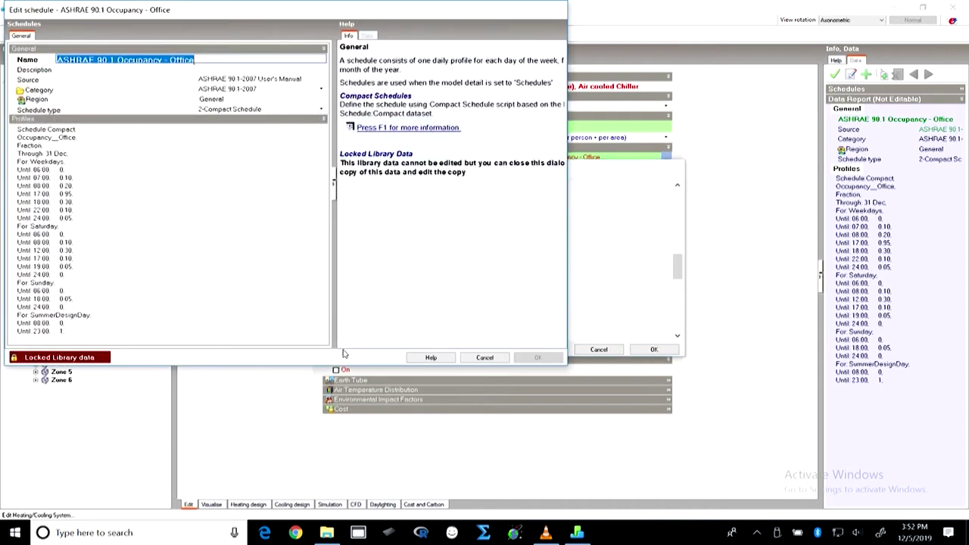
left_click(295, 112)
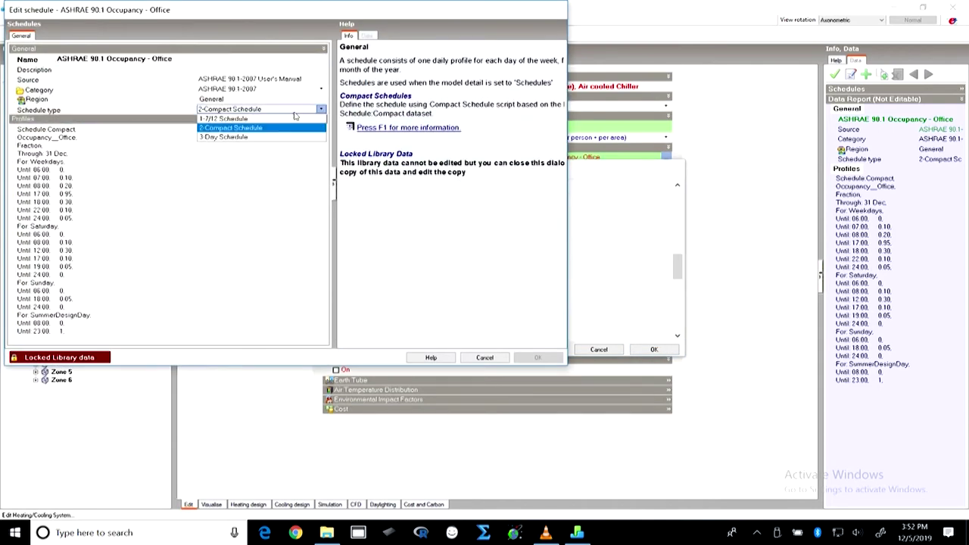
left_click(239, 119)
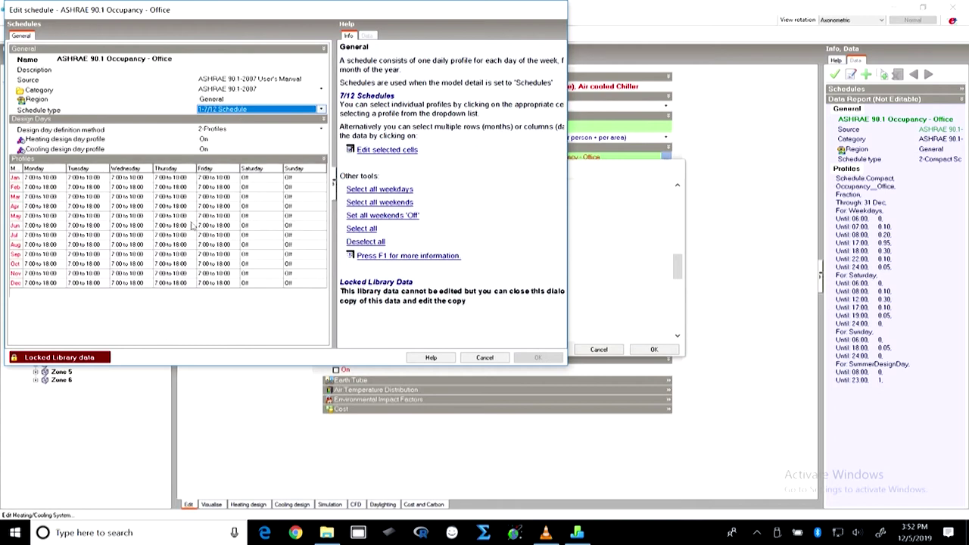
left_click(321, 110)
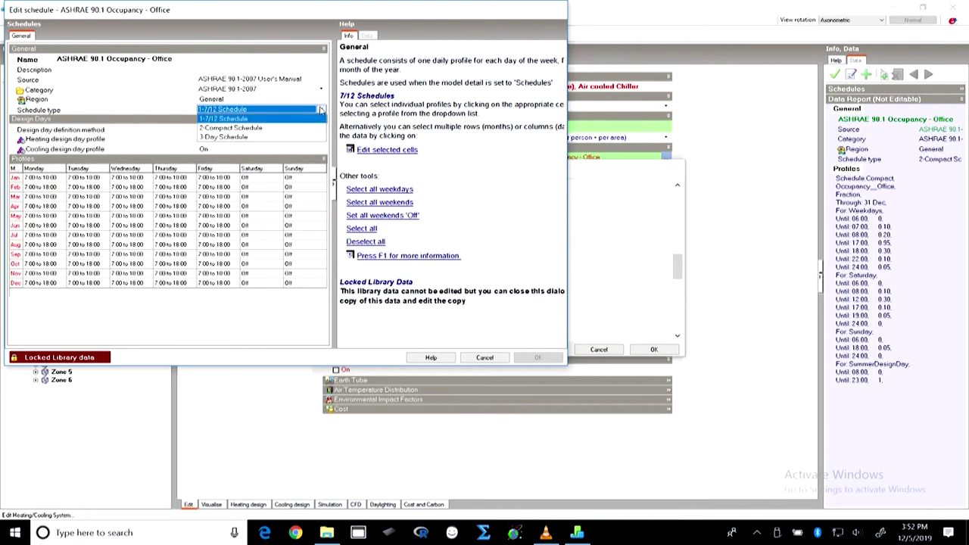
left_click(242, 129)
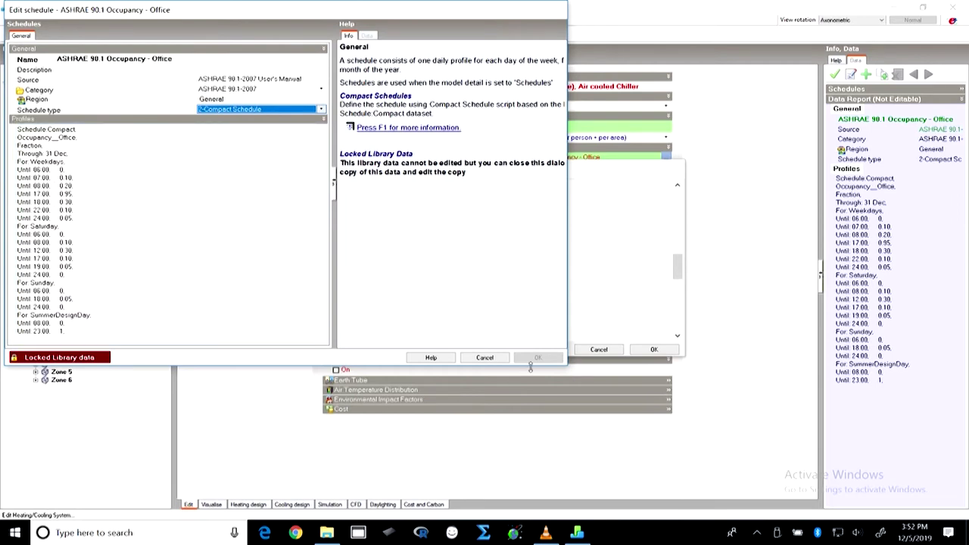
left_click(485, 359)
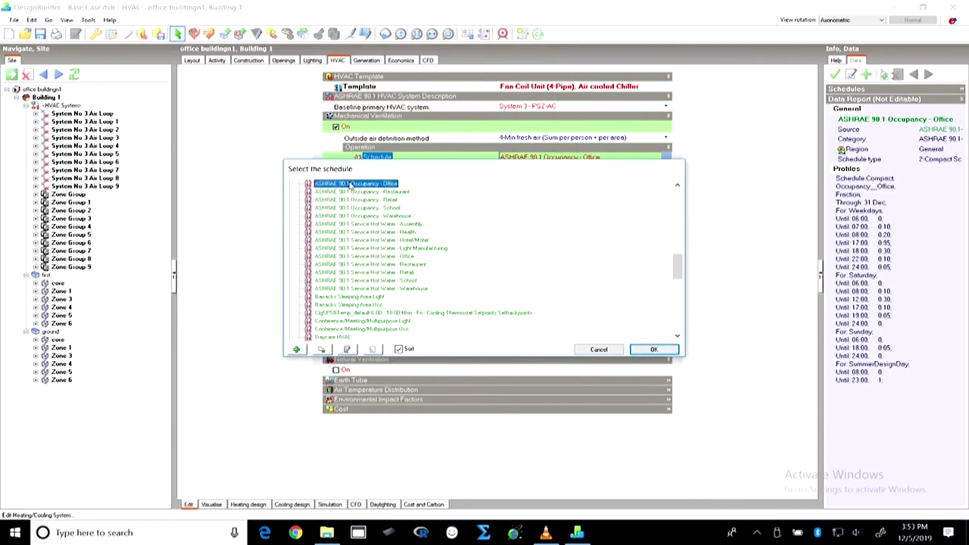
Accept the Occupancy - Office schedule, glance at Environmental Impact Factors, and collapse the HVAC System tree
left_click(650, 349)
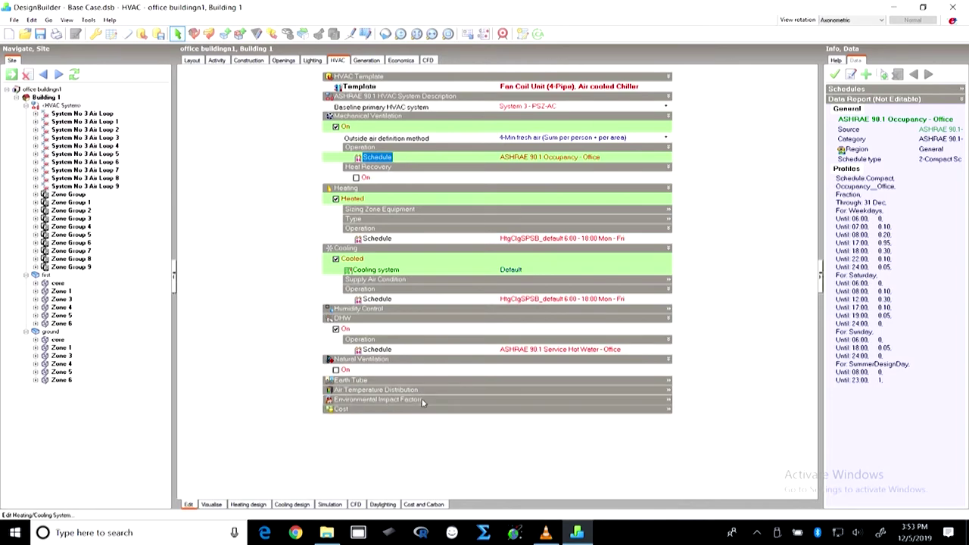
left_click(355, 402)
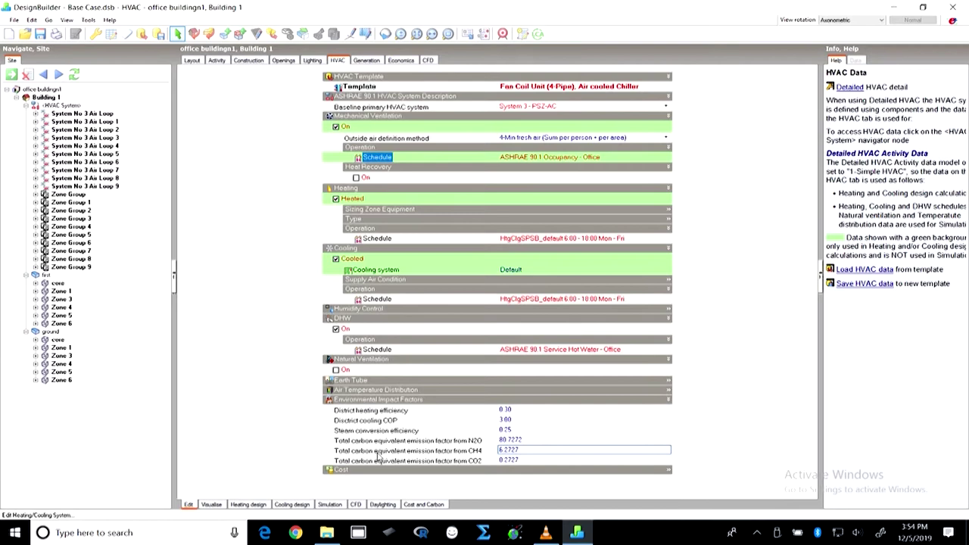
left_click(340, 401)
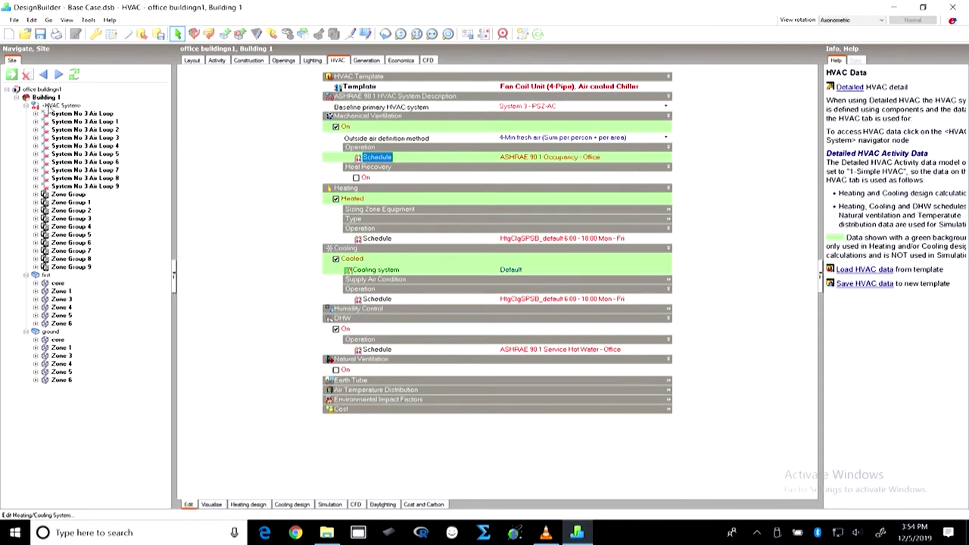
left_click(26, 106)
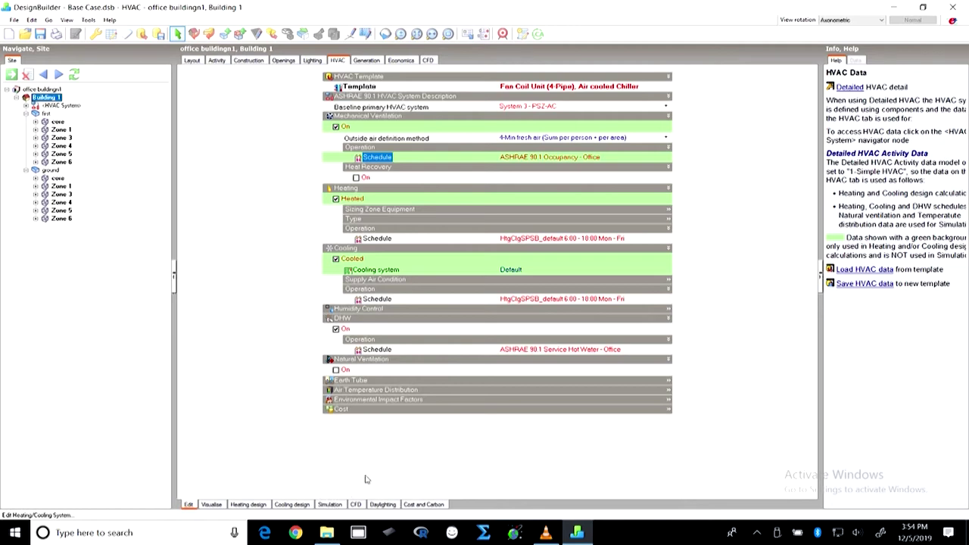
Inspect Building 1's constructions in the 3-D Visualise view by orbiting and panning it
left_click(331, 505)
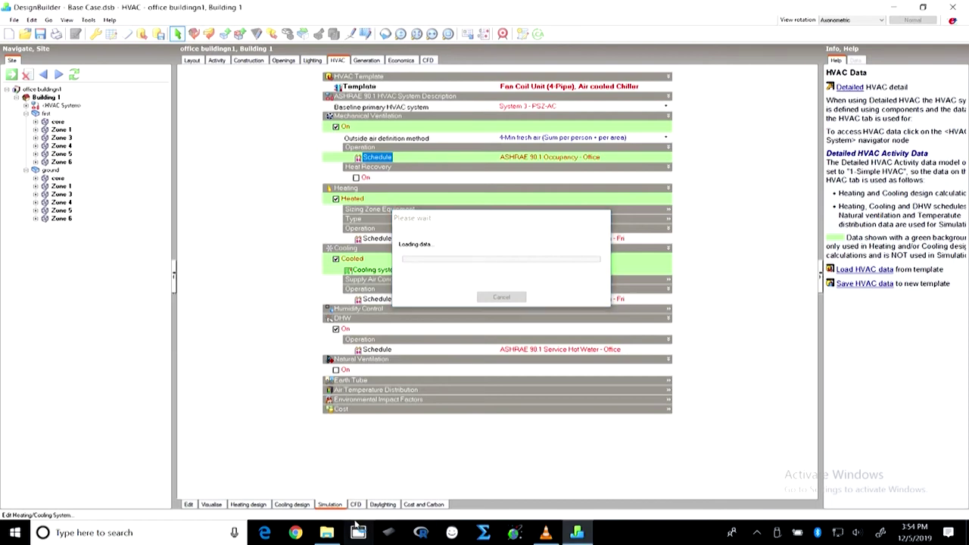
left_click(212, 505)
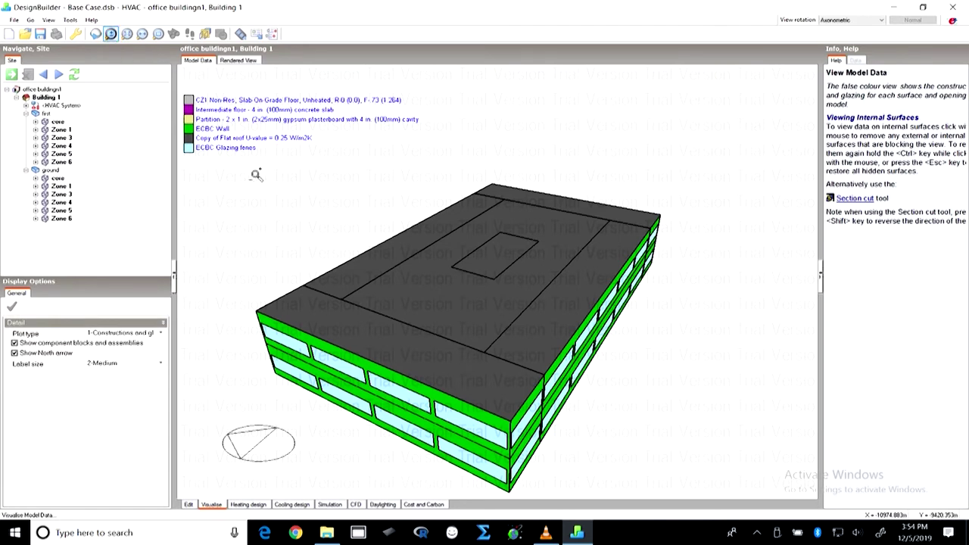
left_click_drag(444, 368, 424, 346)
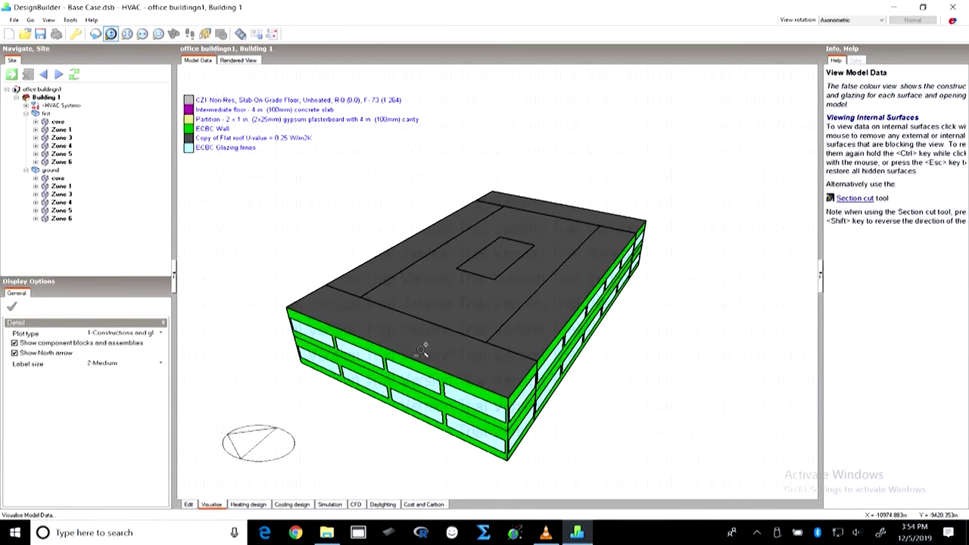
left_click(141, 34)
left_click_drag(458, 322, 528, 356)
Inspect Zone 1 alone in 3-D, then show all of Building 1 and go to Simulation
left_click(61, 129)
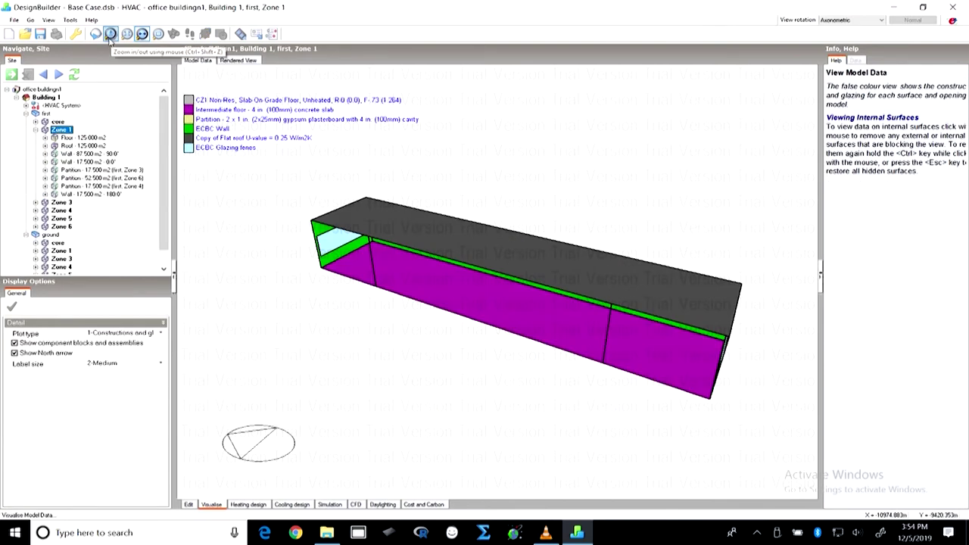
left_click(95, 33)
left_click_drag(513, 346, 476, 320)
left_click(45, 97)
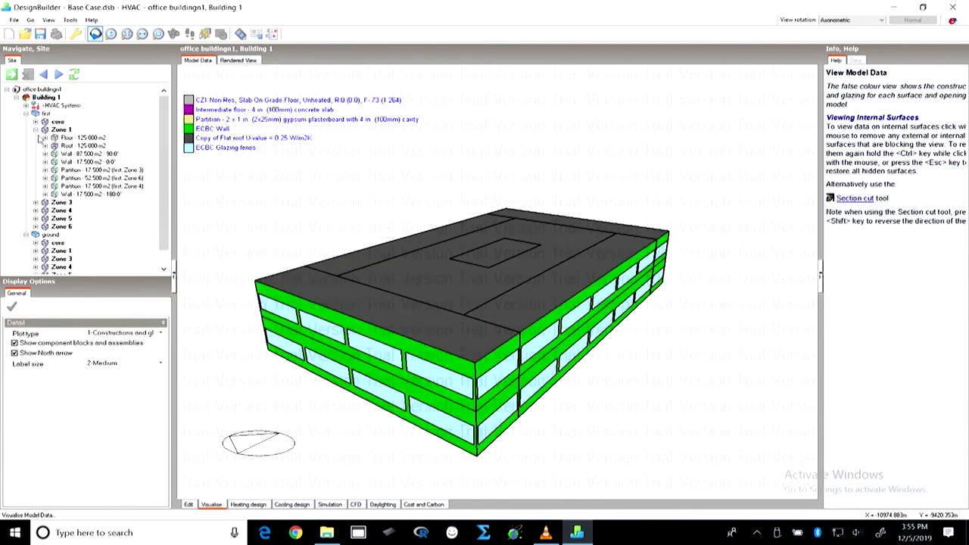
left_click(36, 130)
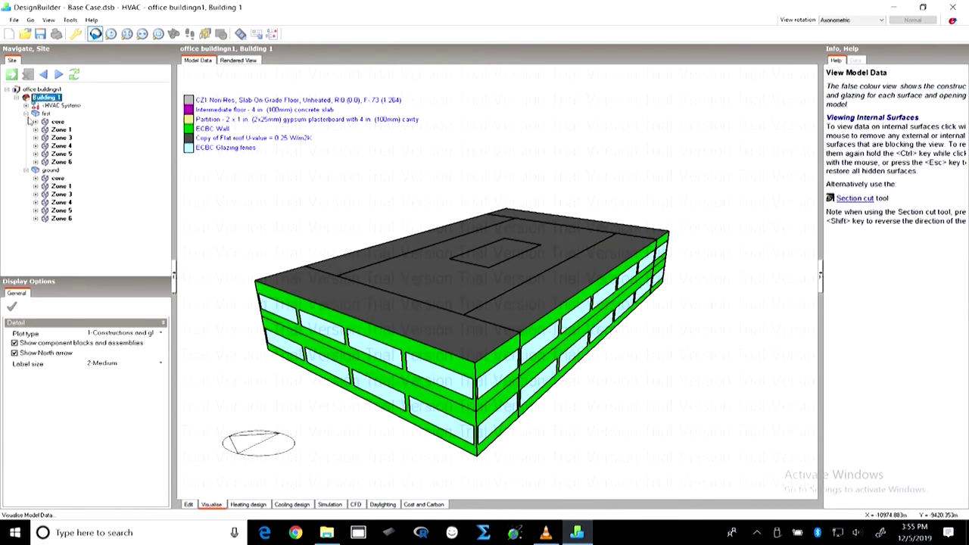
left_click(25, 114)
left_click(330, 504)
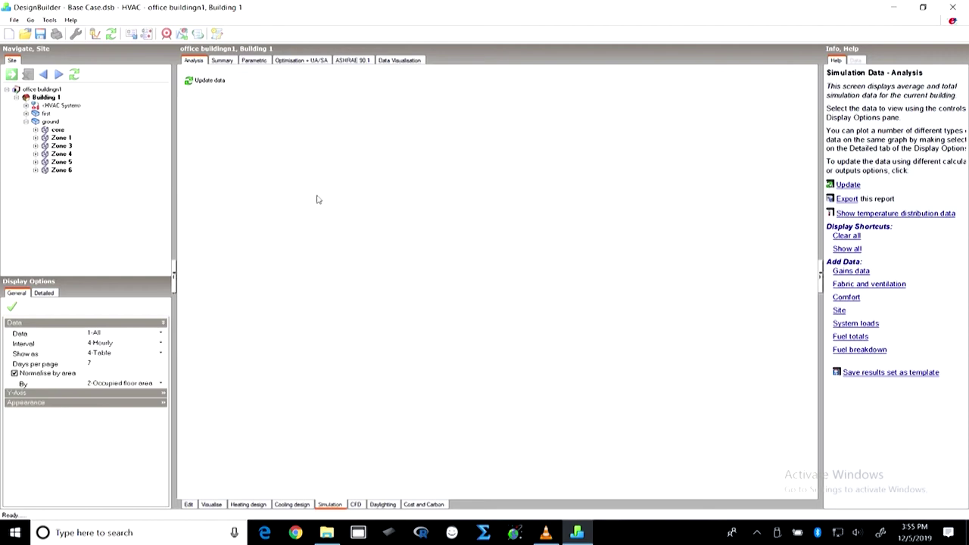
Open Edit Calculation Options via Update data, review the Options tab, and return to General
left_click(206, 80)
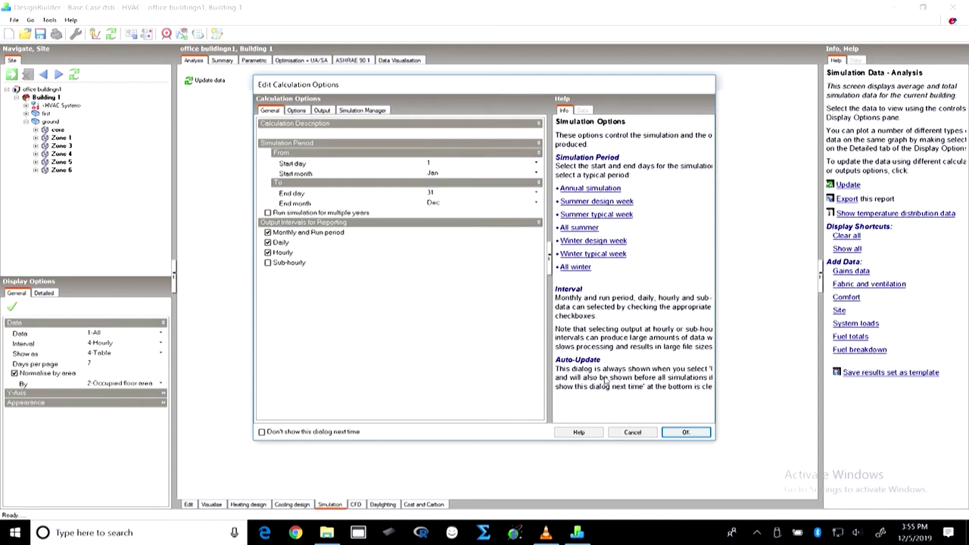
left_click(289, 134)
left_click(296, 111)
left_click(270, 111)
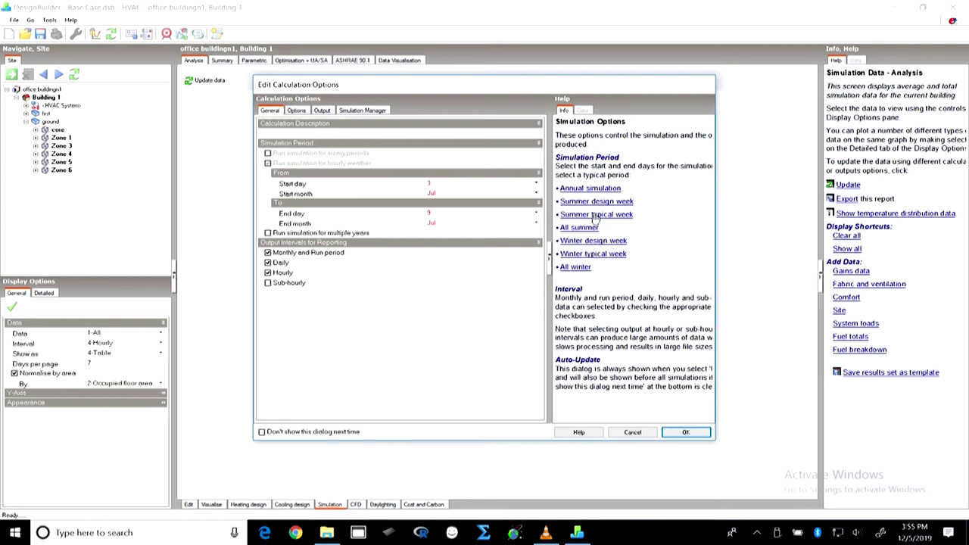
Set the period to the summer typical week, 12–18 June, reporting only daily and hourly results
left_click(589, 256)
left_click(596, 211)
left_click(589, 241)
left_click(596, 213)
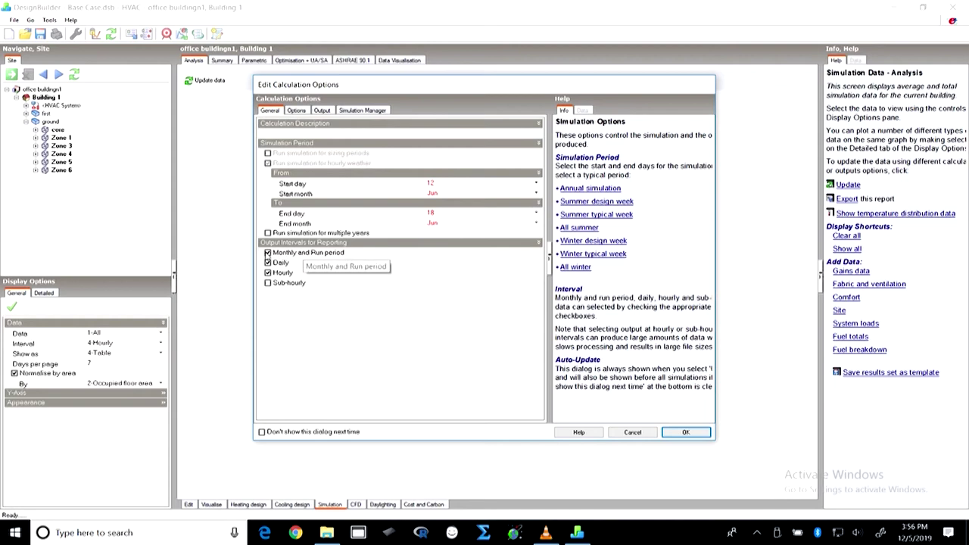
left_click(268, 254)
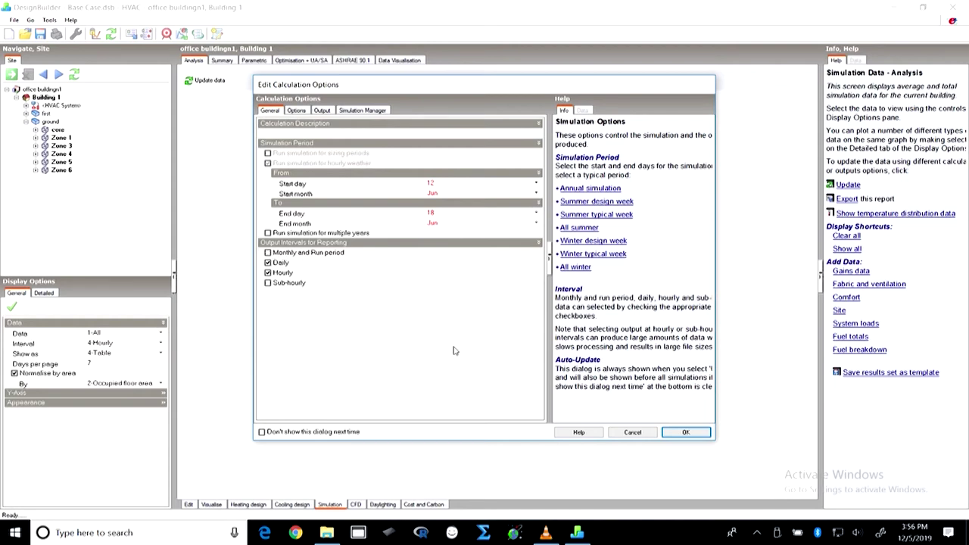
left_click(267, 262)
Show the calculation Options tab with time step, solar distribution and shading settings
left_click(296, 110)
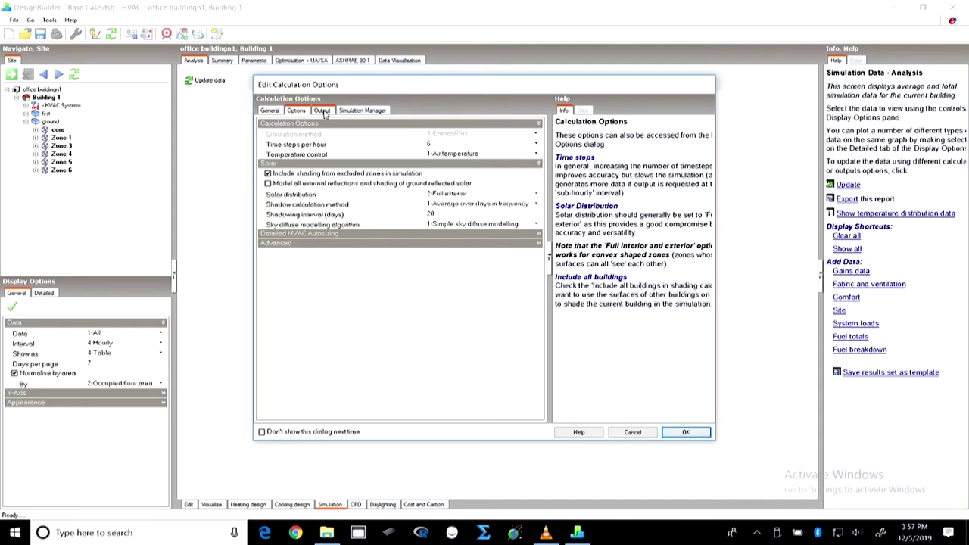
Expand Advanced settings and keep the solution algorithm as 1-Conduction Transfer Function
left_click(299, 243)
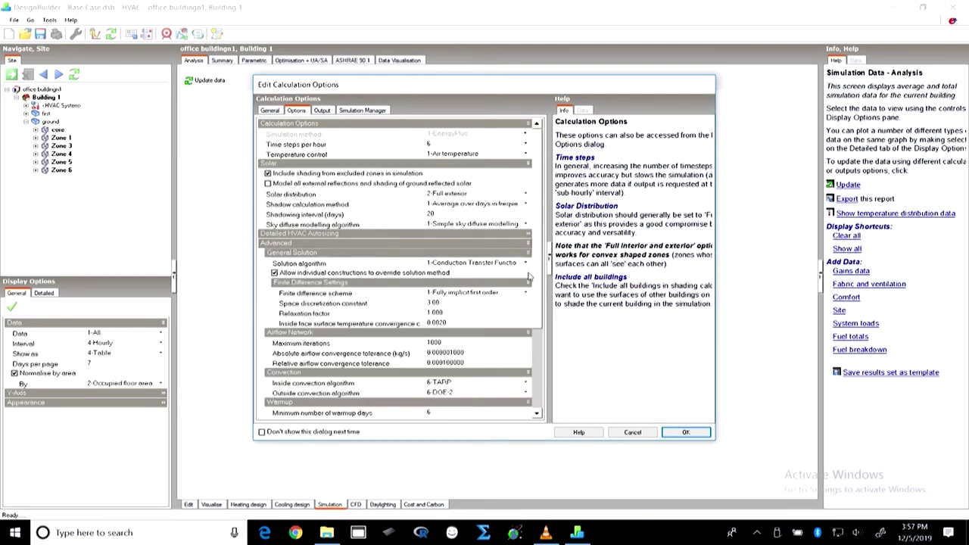
scroll(536, 281, "down", 5)
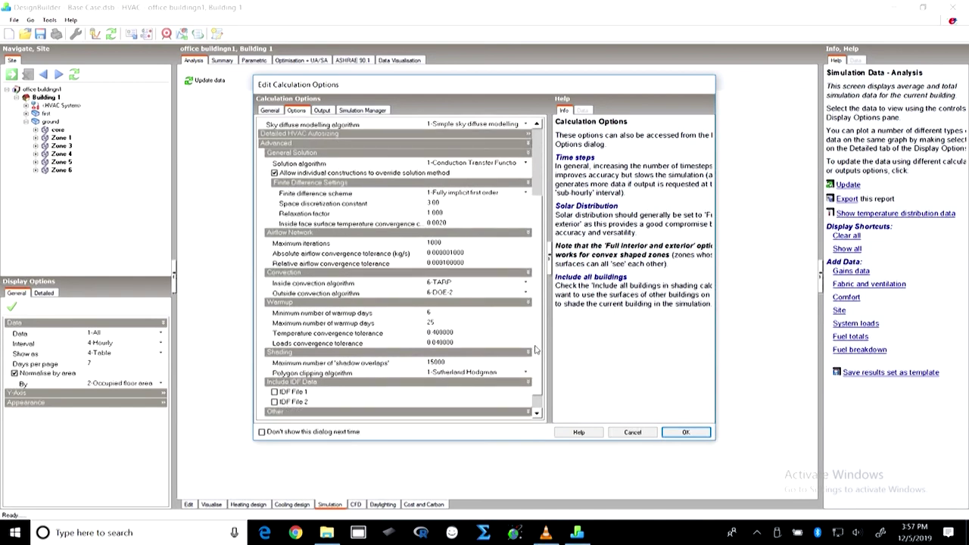
scroll(540, 356, "up", 1)
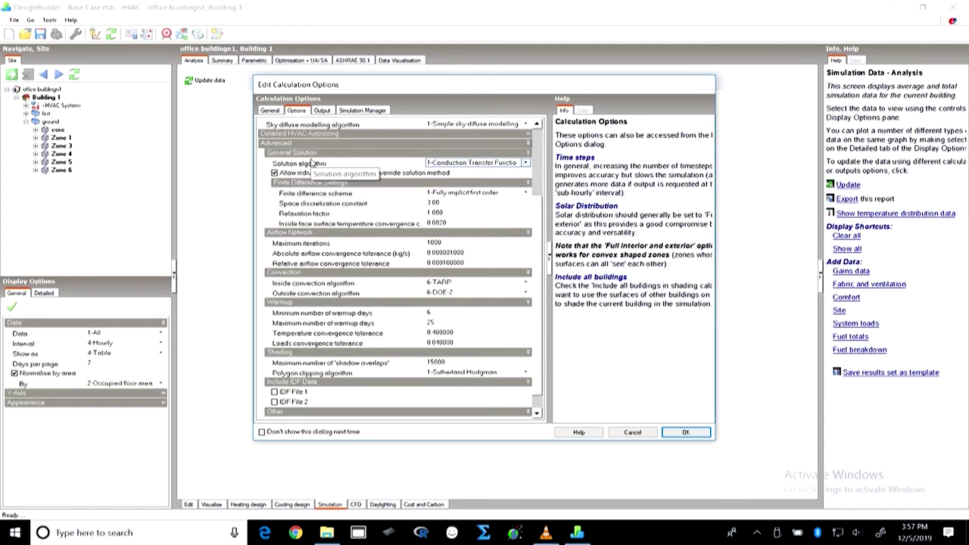
left_click(526, 164)
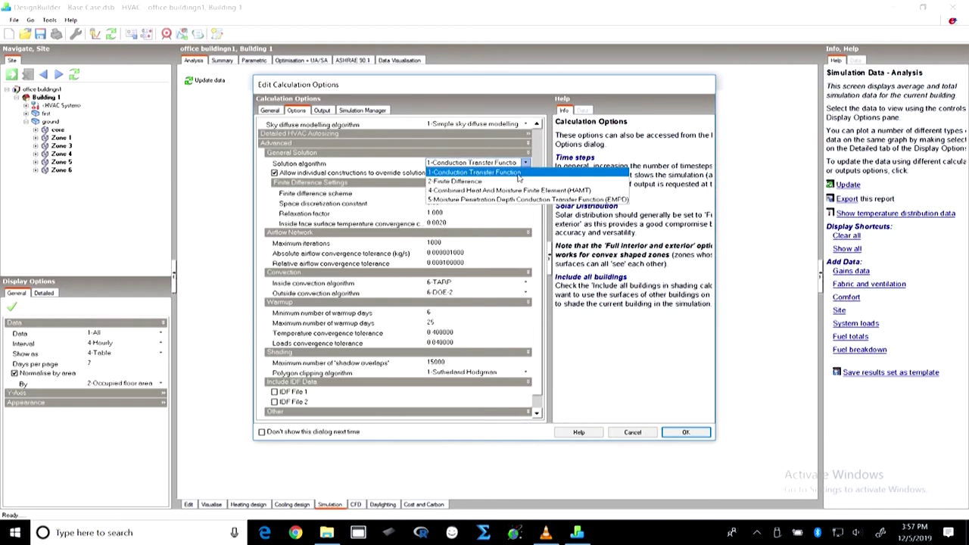
left_click(518, 174)
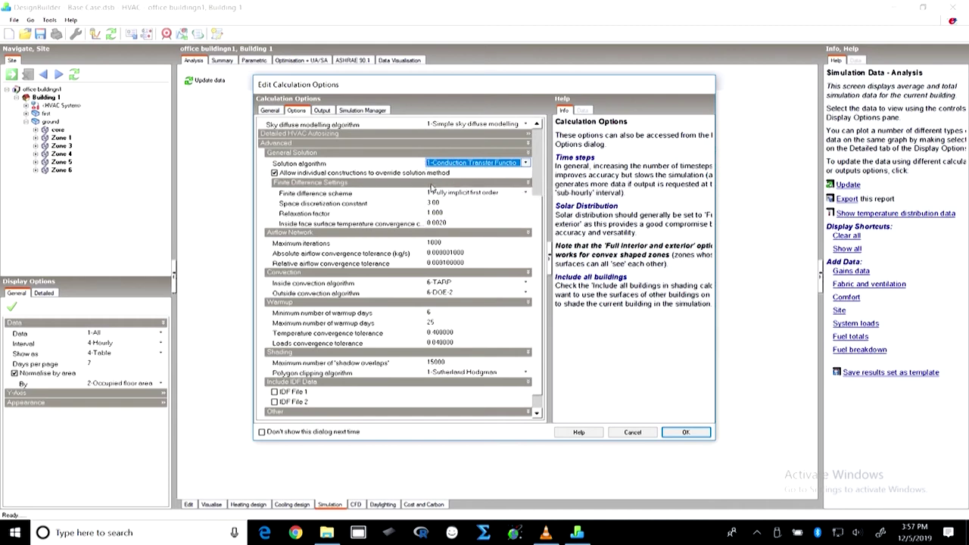
left_click(526, 163)
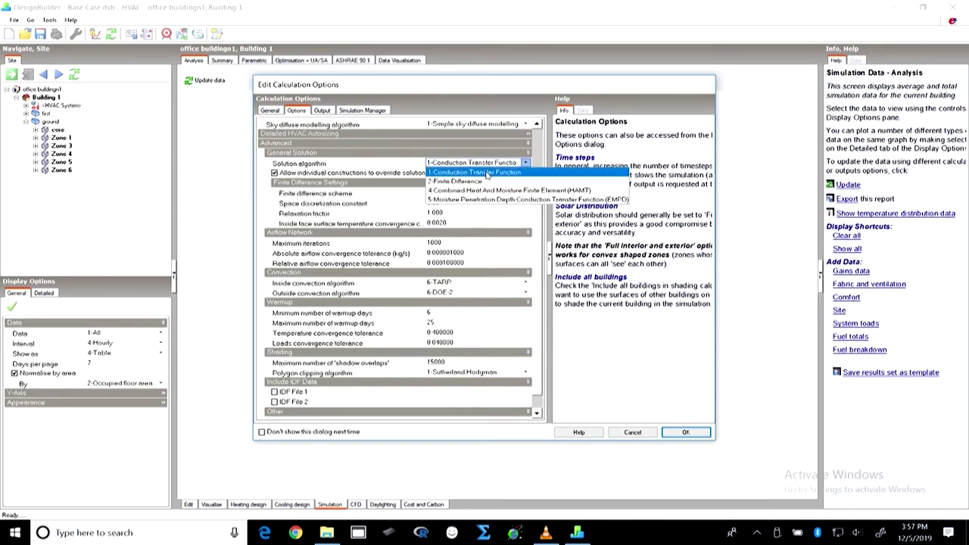
left_click(488, 174)
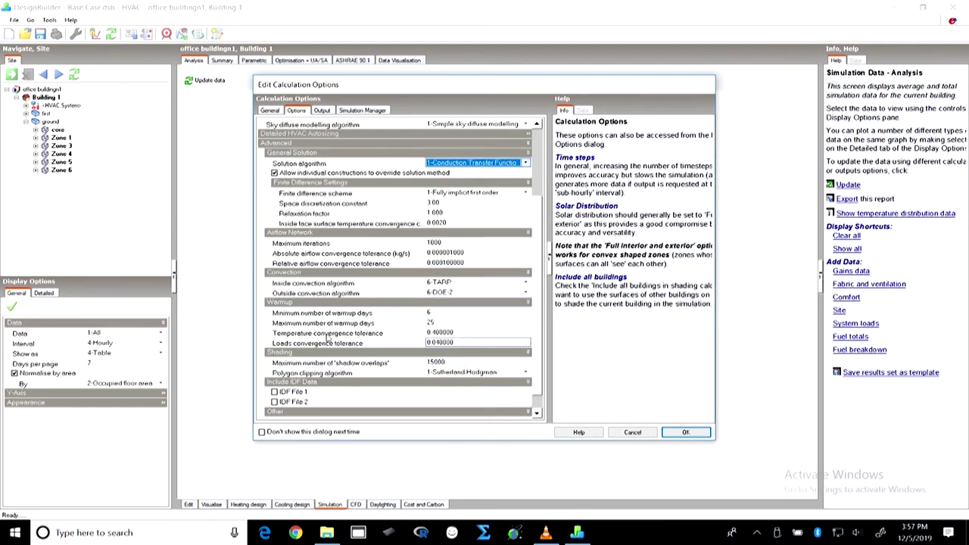
Review the minimum and maximum warmup days (maximum 25), then bring up the Output options
scroll(325, 303, "up", 3)
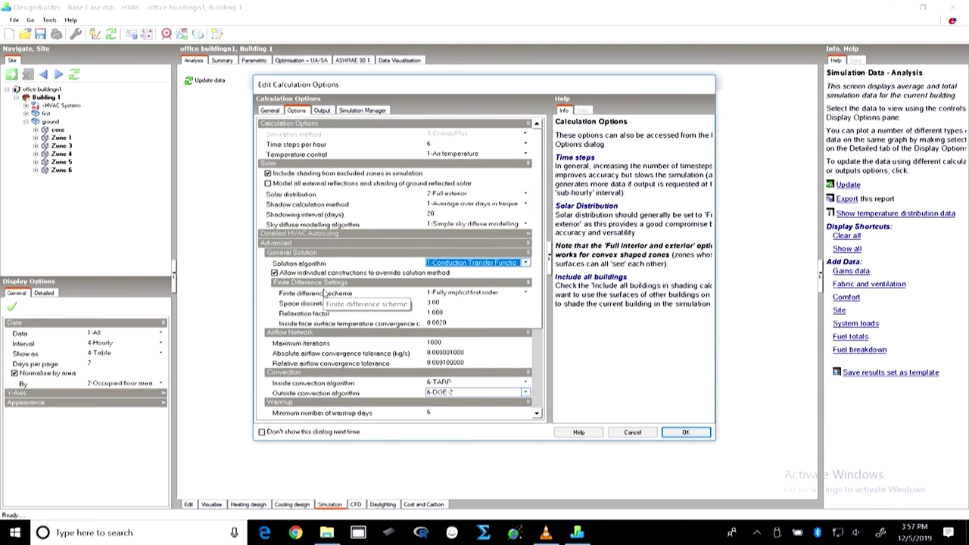
scroll(325, 296, "down", 4)
left_click(338, 303)
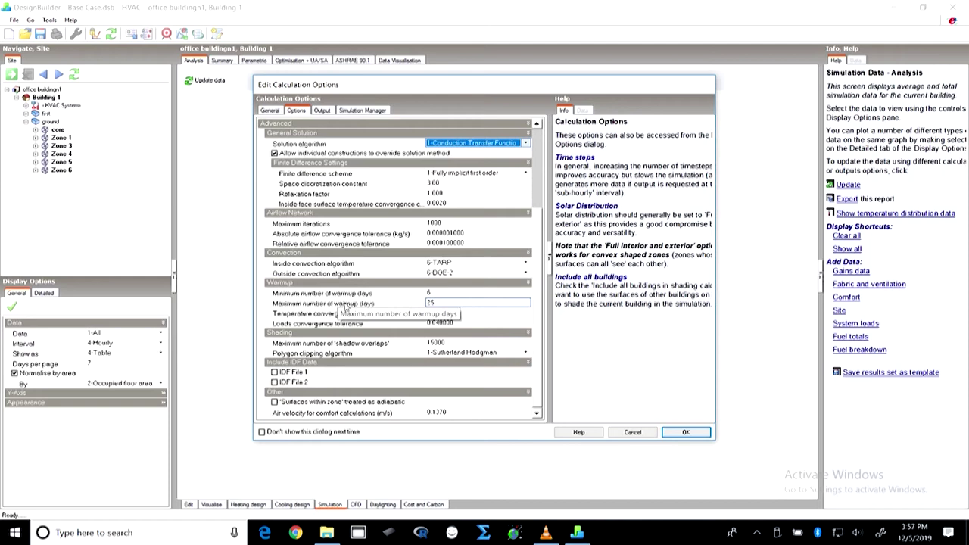
left_click(436, 294)
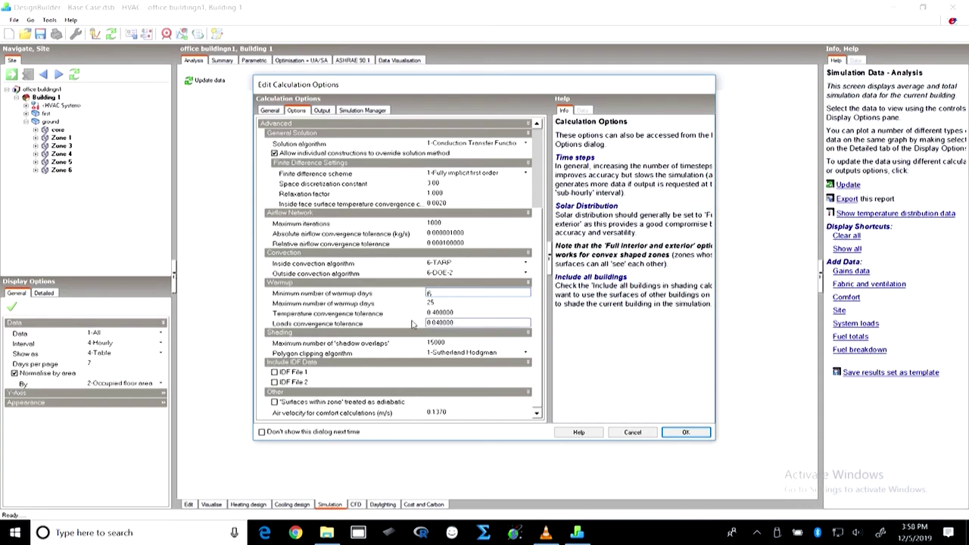
left_click(370, 305)
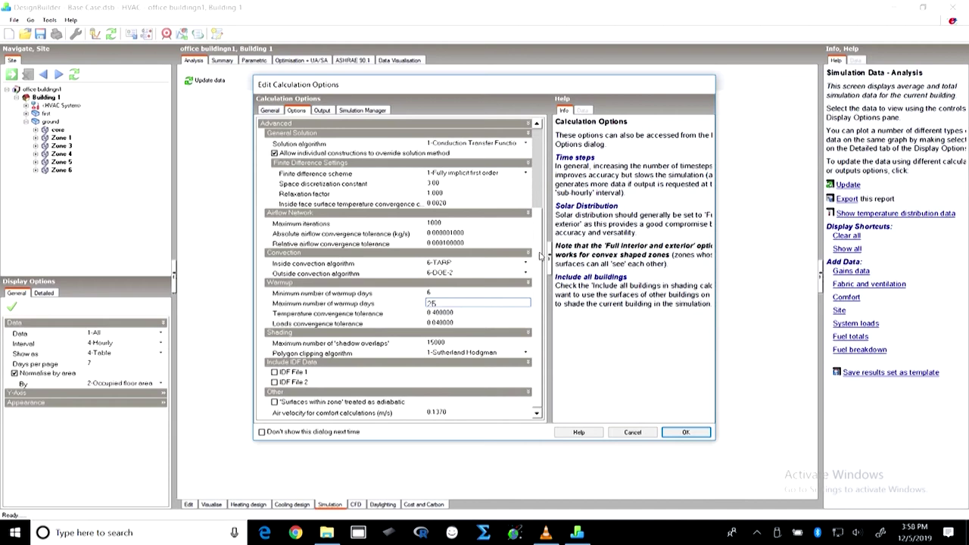
left_click_drag(540, 258, 539, 168)
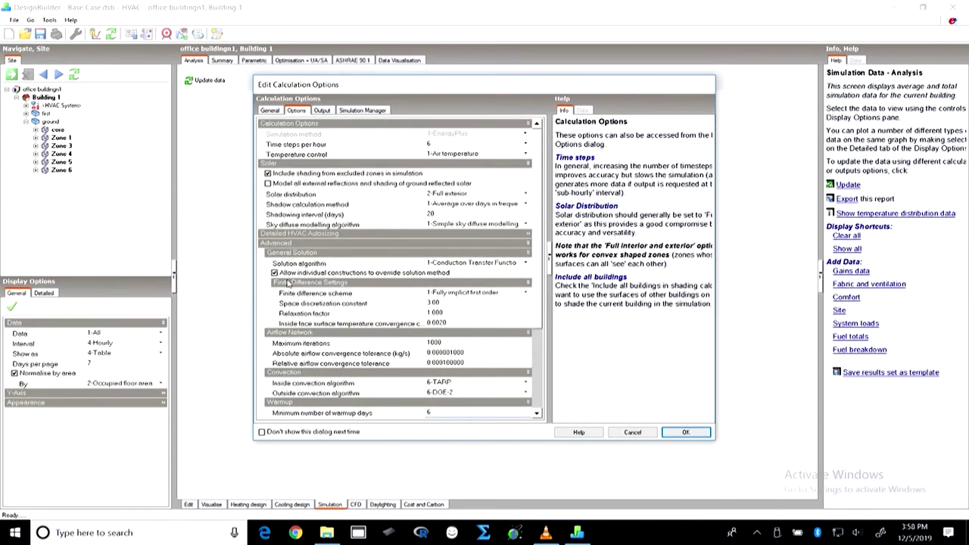
scroll(351, 288, "down", 3)
scroll(351, 287, "up", 3)
left_click(324, 112)
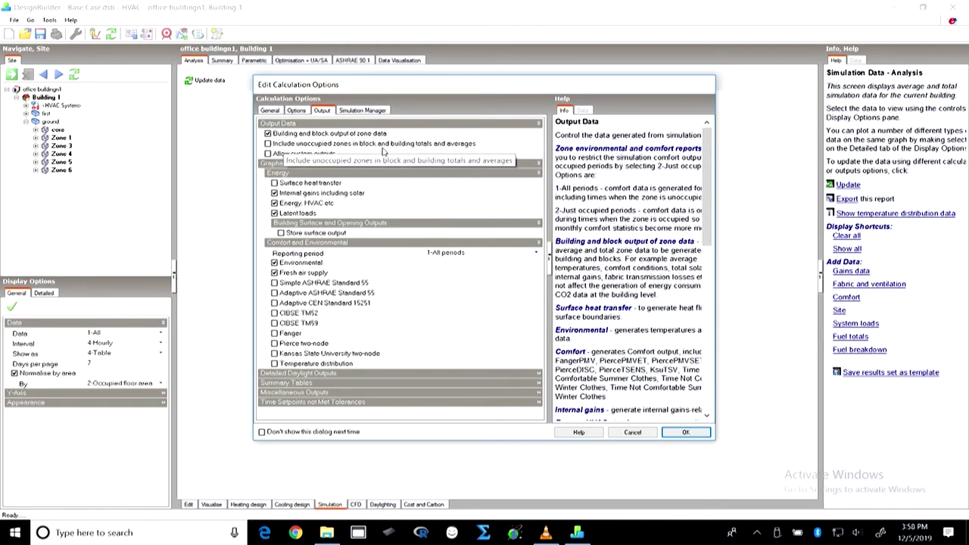
left_click(268, 143)
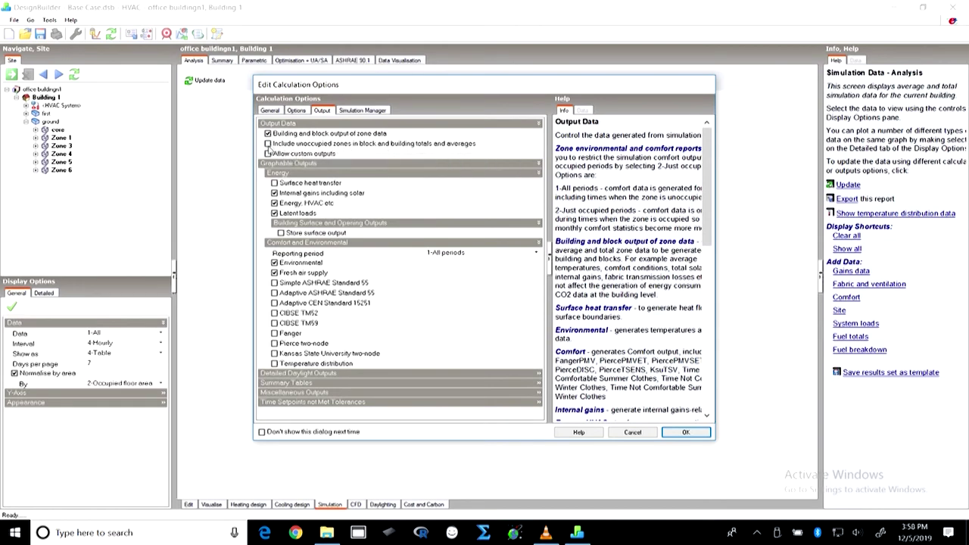
left_click(271, 154)
left_click(268, 153)
left_click(267, 144)
Expand Detailed Daylight Outputs and toggle Fanger, Simple and Adaptive ASHRAE 55 outputs, leaving them off
left_click(281, 375)
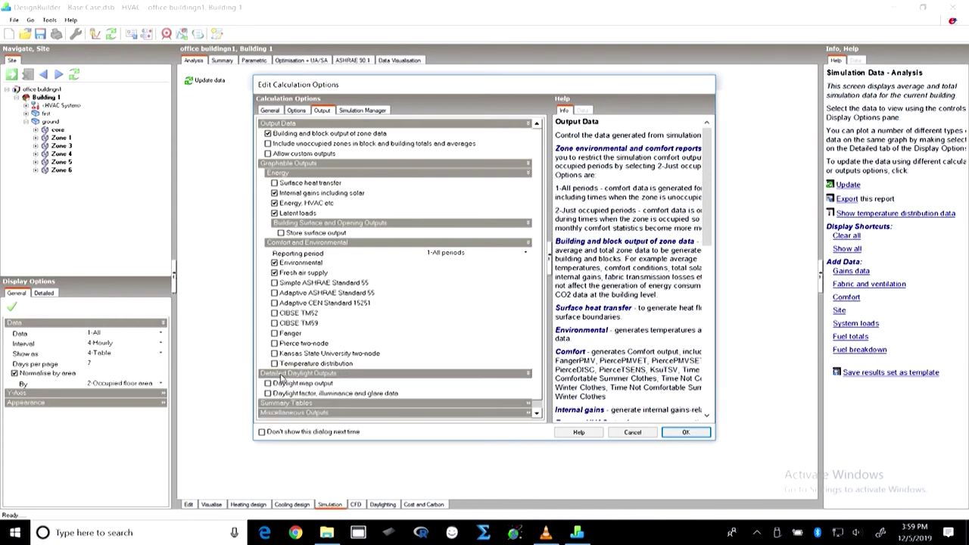
left_click(275, 334)
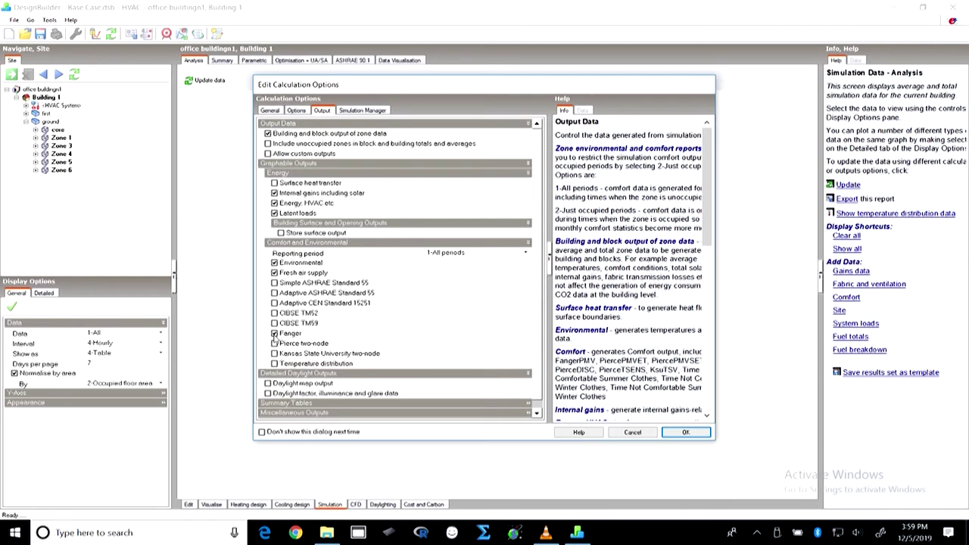
left_click(275, 293)
left_click(275, 283)
left_click(275, 284)
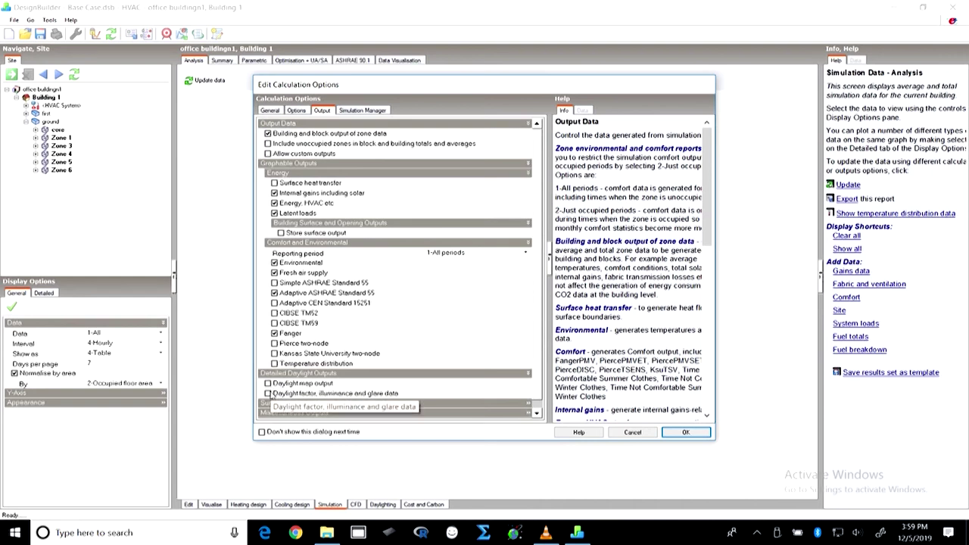
left_click(274, 298)
left_click(274, 333)
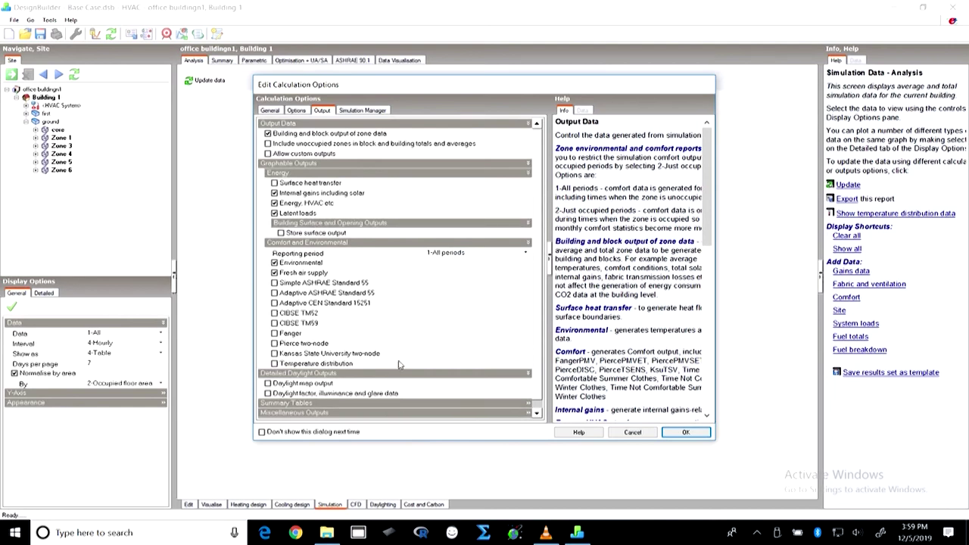
scroll(383, 345, "down", 1)
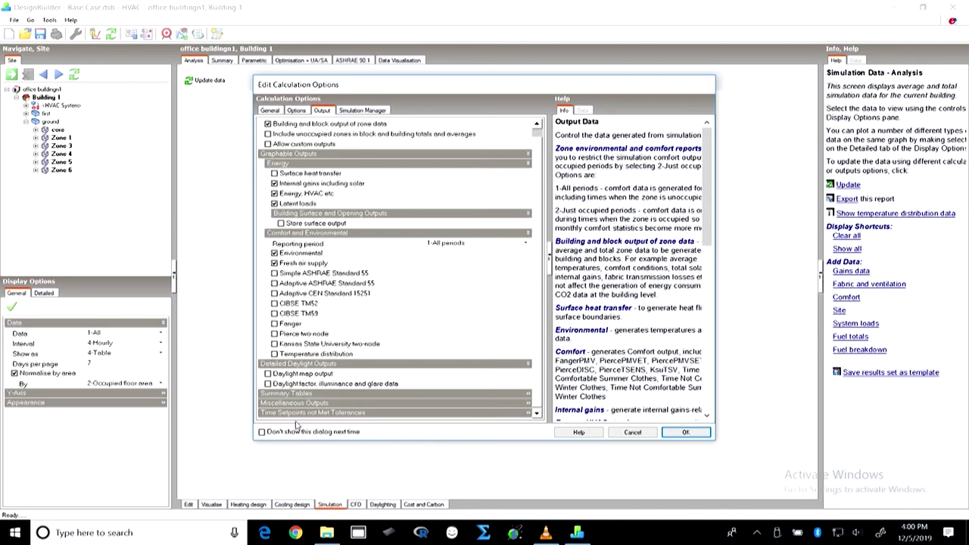
Toggle Daylight map output and daylight factor data on and back off
left_click(268, 375)
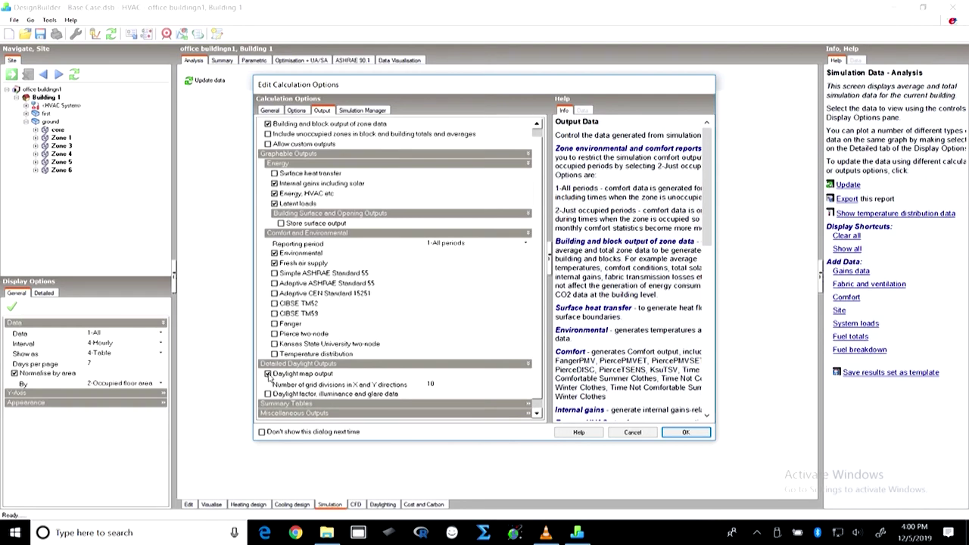
left_click(268, 374)
left_click(269, 384)
left_click(268, 384)
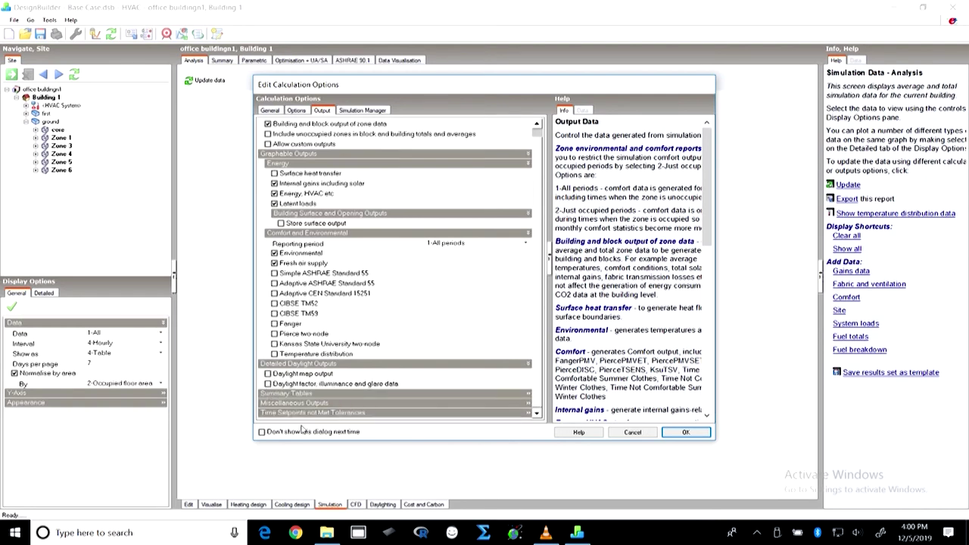
Expand Summary Tables and keep summary output units at 1-kWh
left_click(285, 394)
scroll(291, 393, "down", 1)
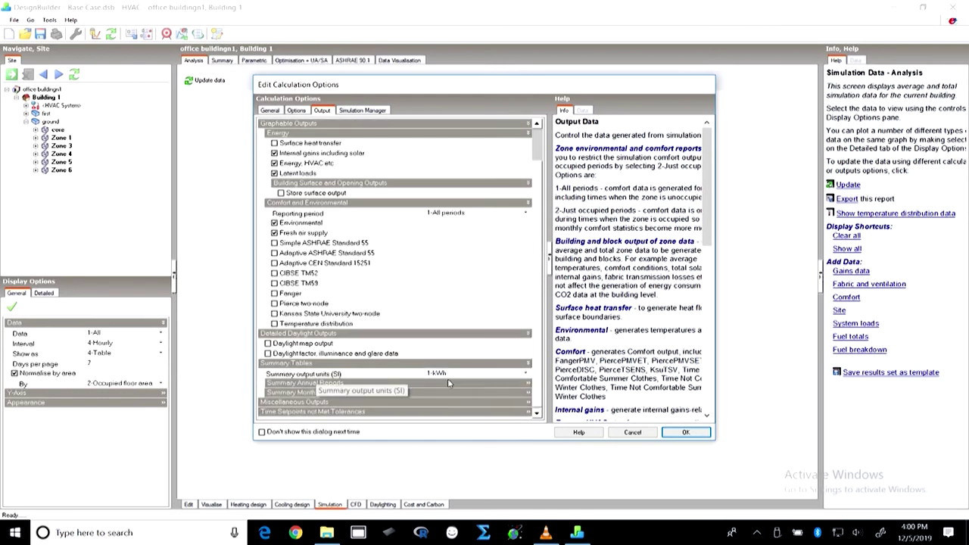
left_click(526, 374)
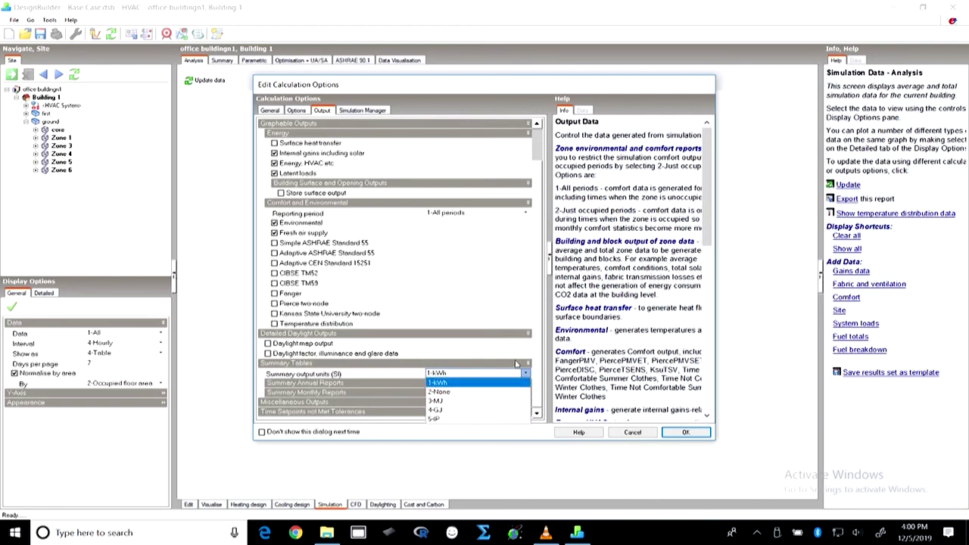
left_click(535, 349)
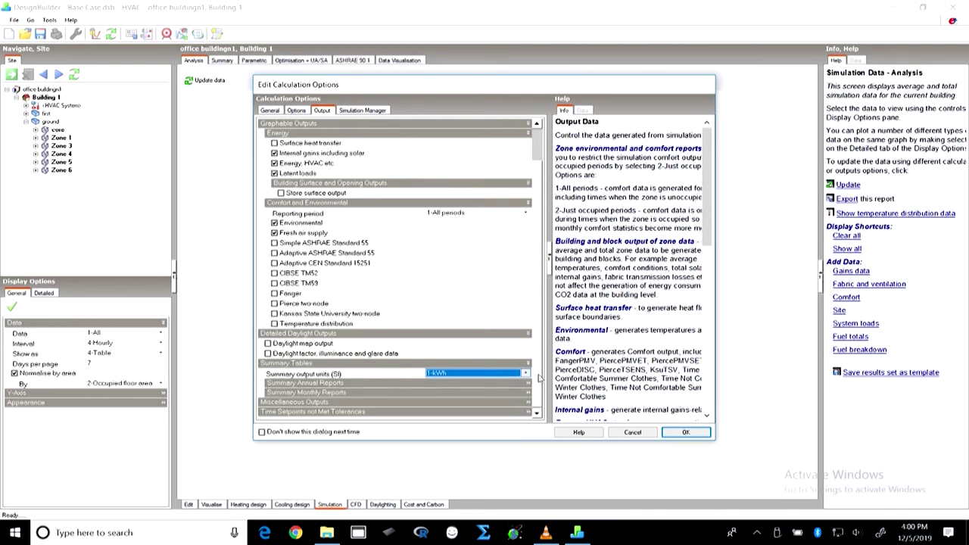
Expand Summary Annual Reports and untick Equipment Summary, keeping Envelope, Lighting and HVAC Sizing
left_click(308, 383)
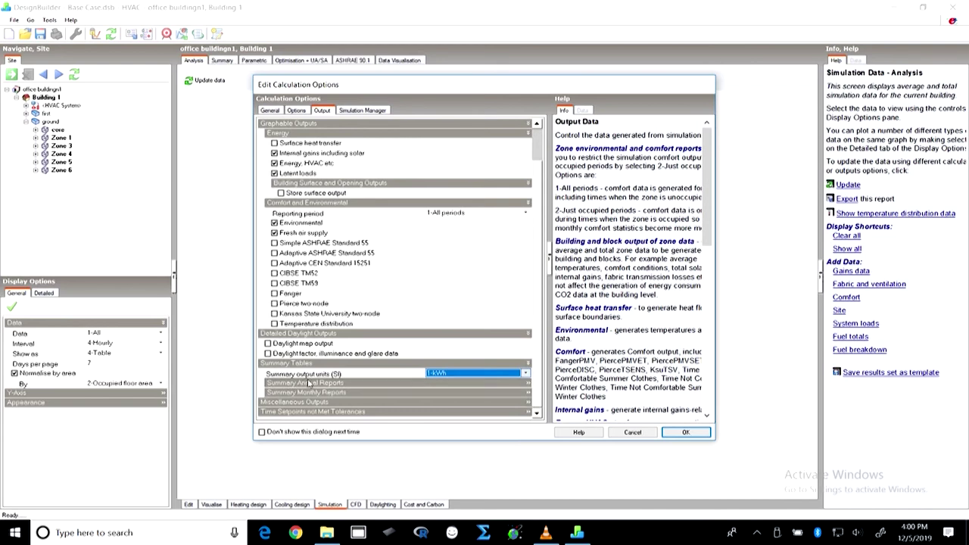
scroll(448, 371, "down", 5)
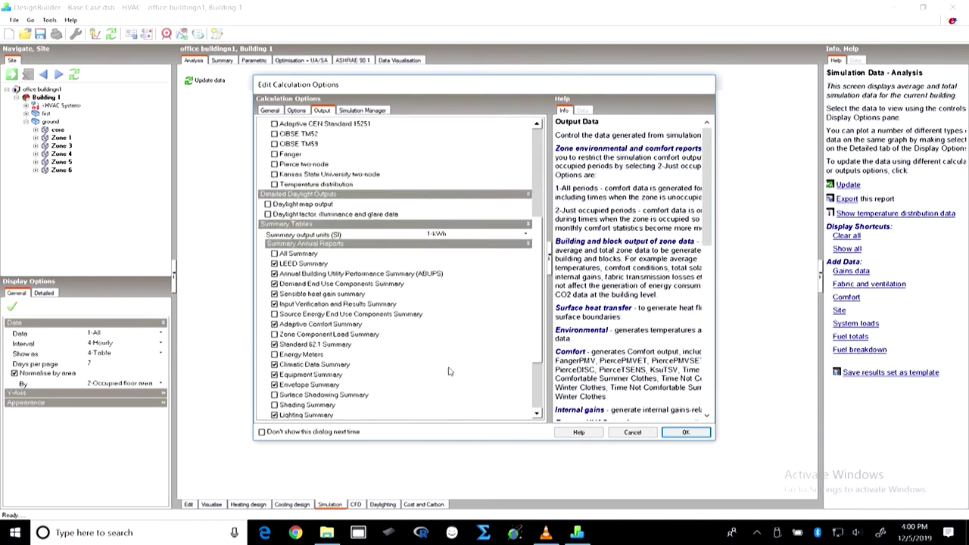
scroll(448, 371, "down", 3)
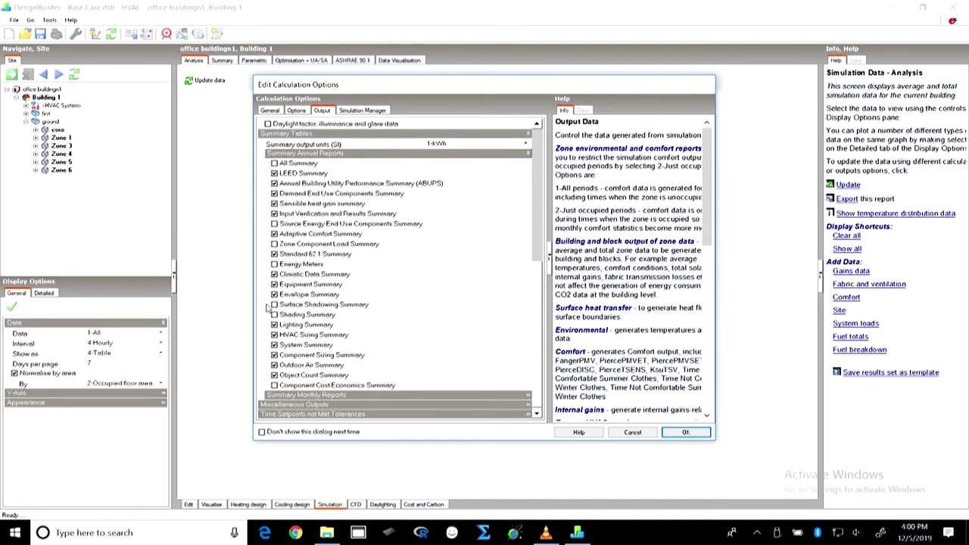
scroll(502, 305, "down", 1)
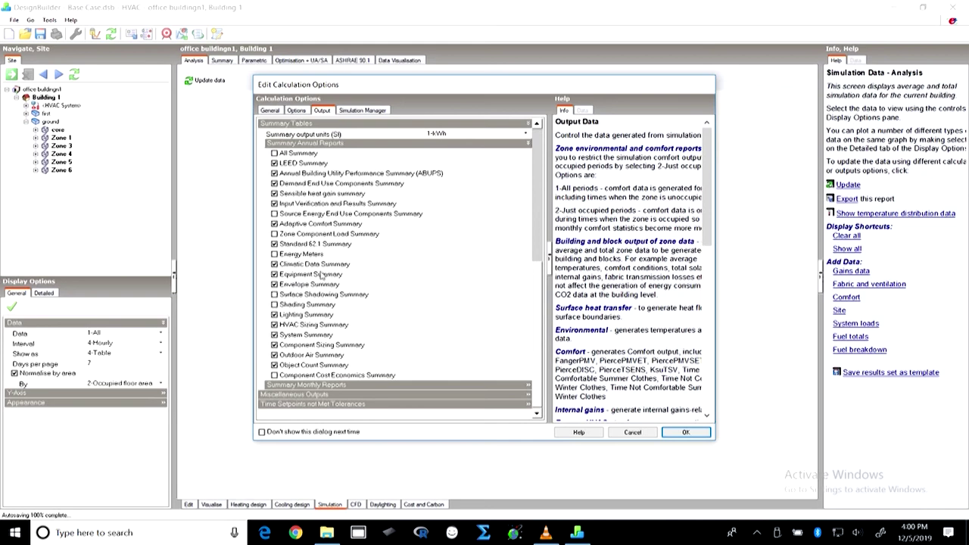
left_click(274, 274)
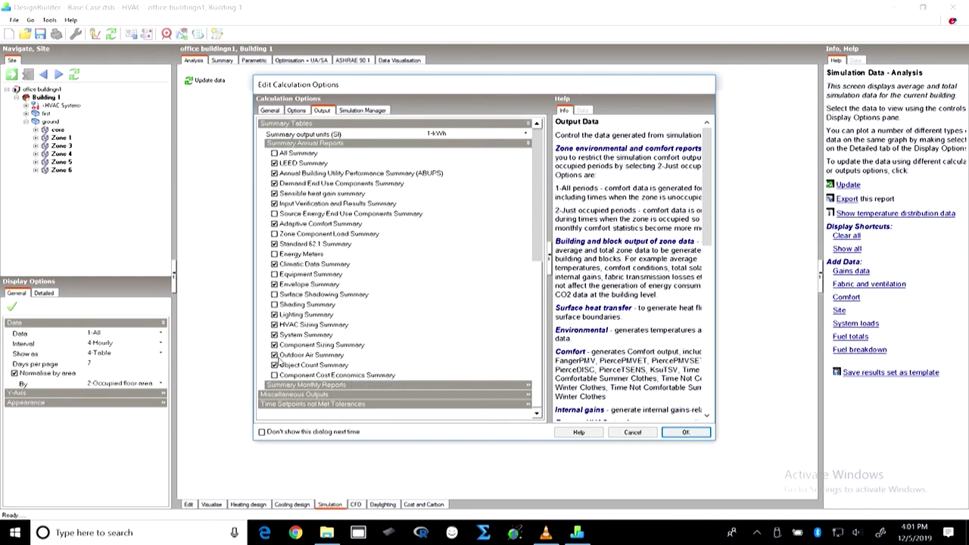
left_click(309, 385)
scroll(323, 329, "down", 12)
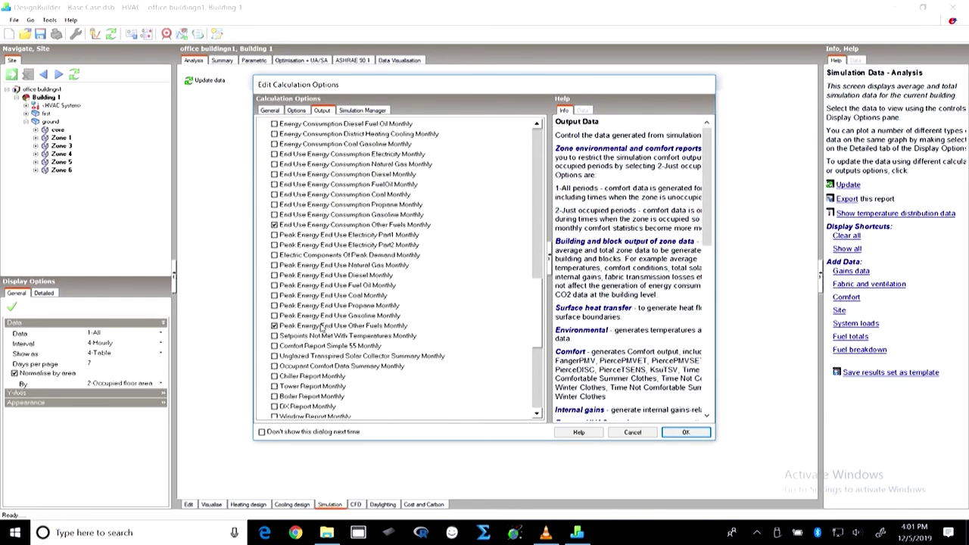
scroll(323, 329, "down", 4)
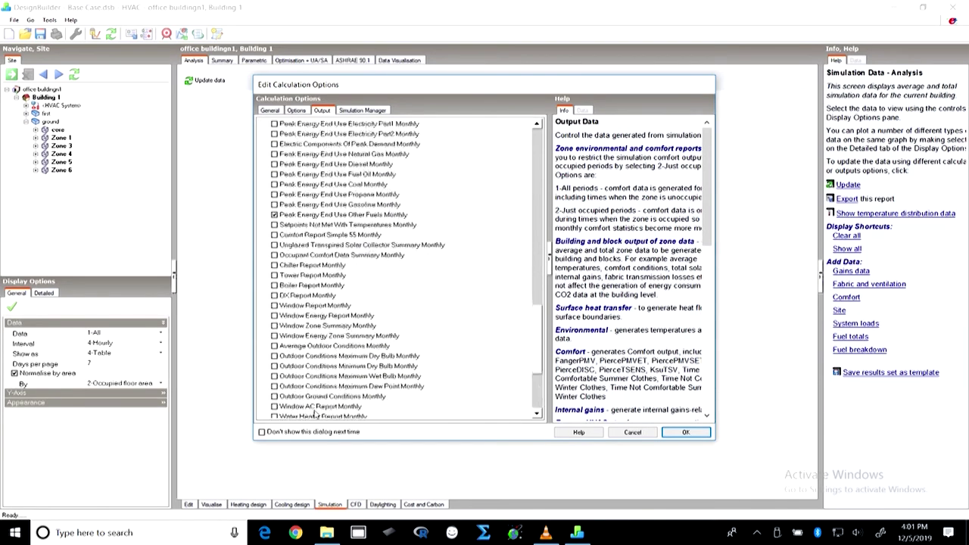
scroll(315, 413, "up", 7)
scroll(290, 382, "down", 12)
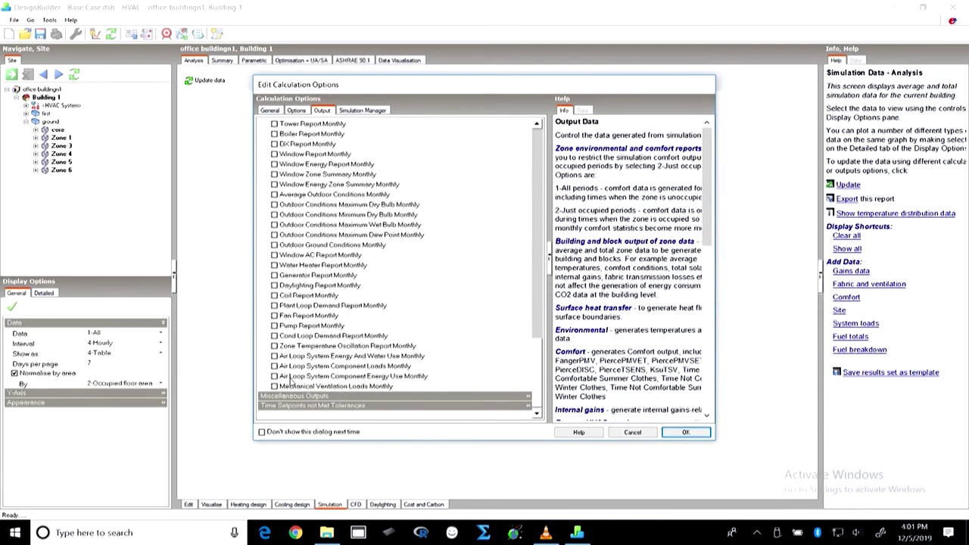
left_click(386, 394)
scroll(386, 265, "down", 3)
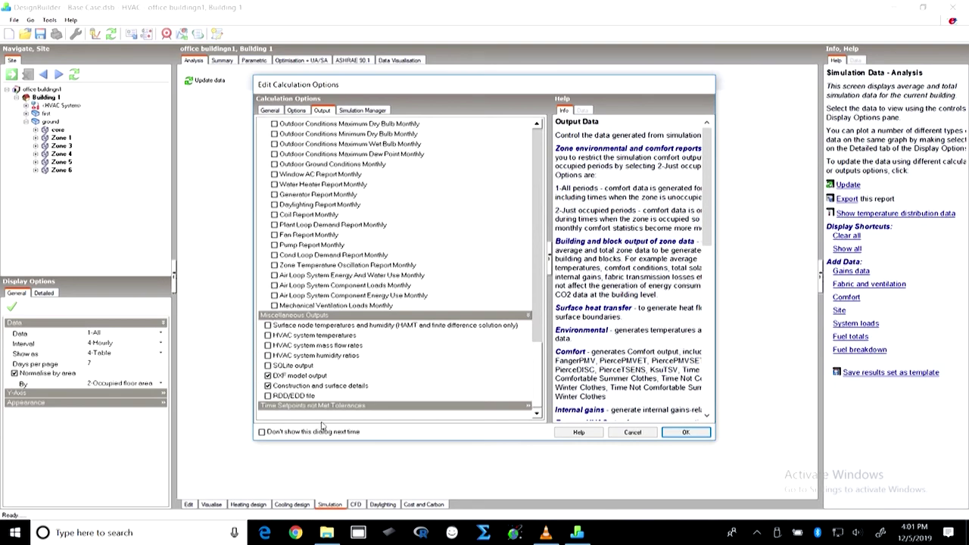
scroll(418, 326, "up", 15)
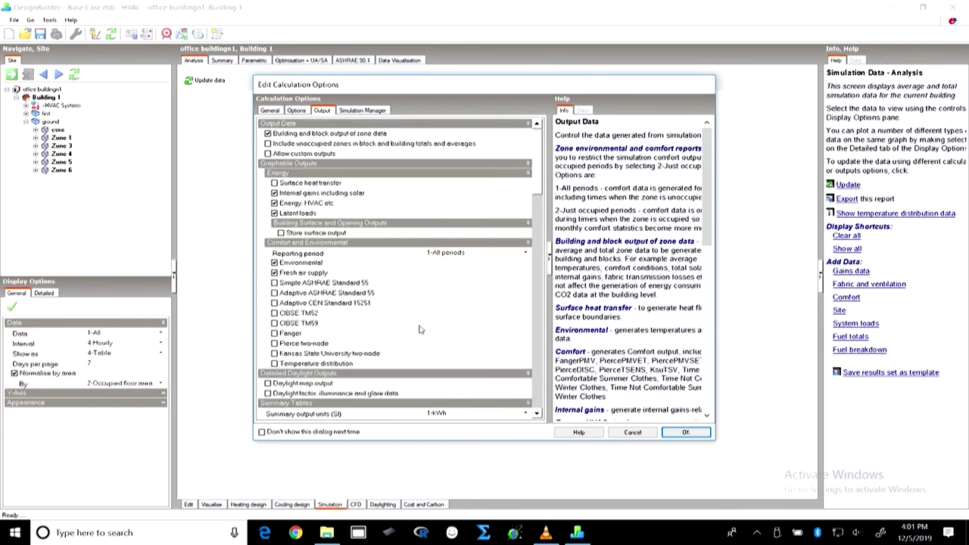
Review the Simulation Manager and General tabs, then run the 12–18 June simulation
left_click(359, 112)
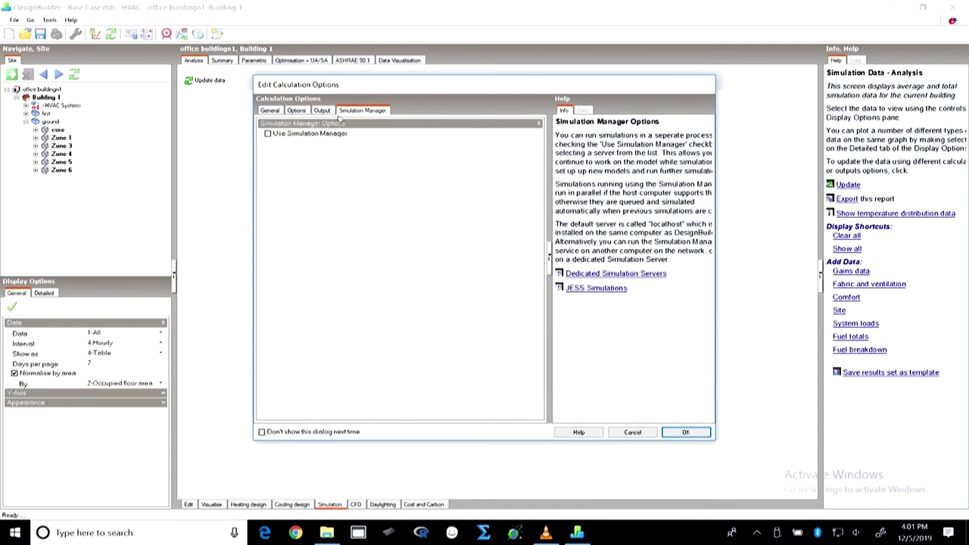
left_click(272, 113)
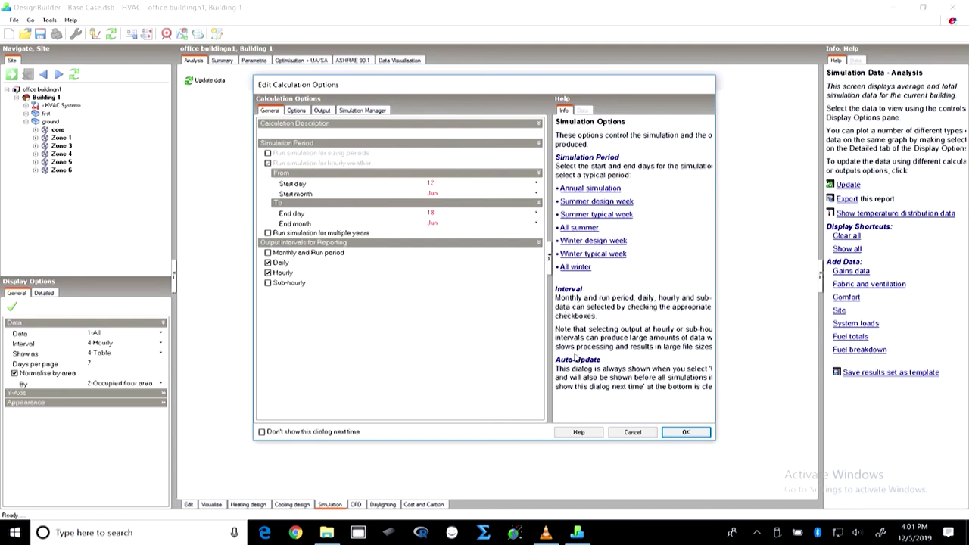
left_click(686, 432)
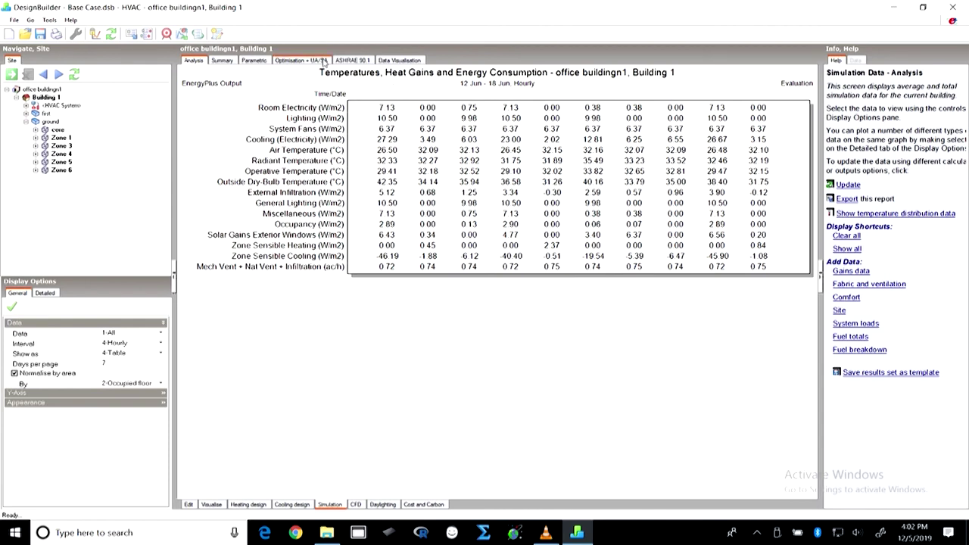
left_click(401, 61)
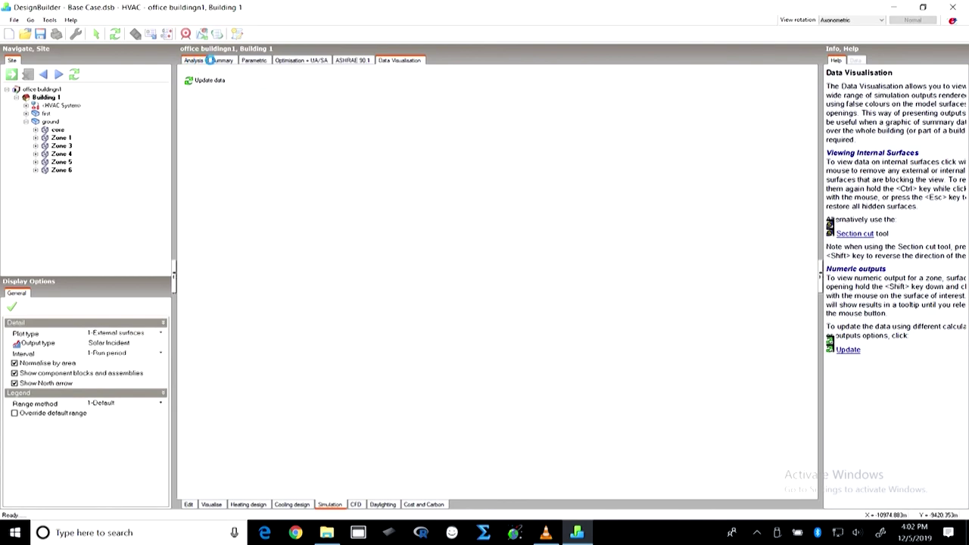
left_click(223, 62)
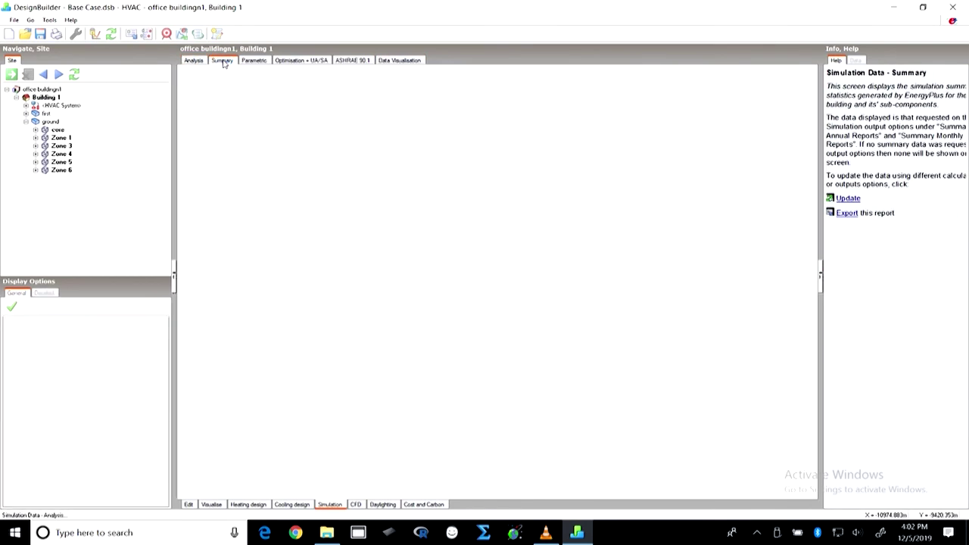
scroll(344, 243, "down", 5)
scroll(345, 243, "up", 8)
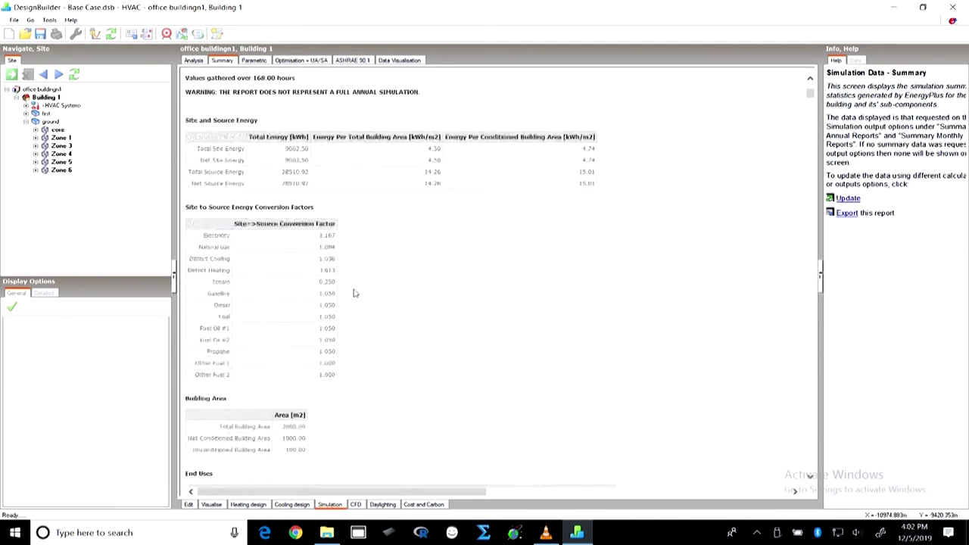
left_click(194, 60)
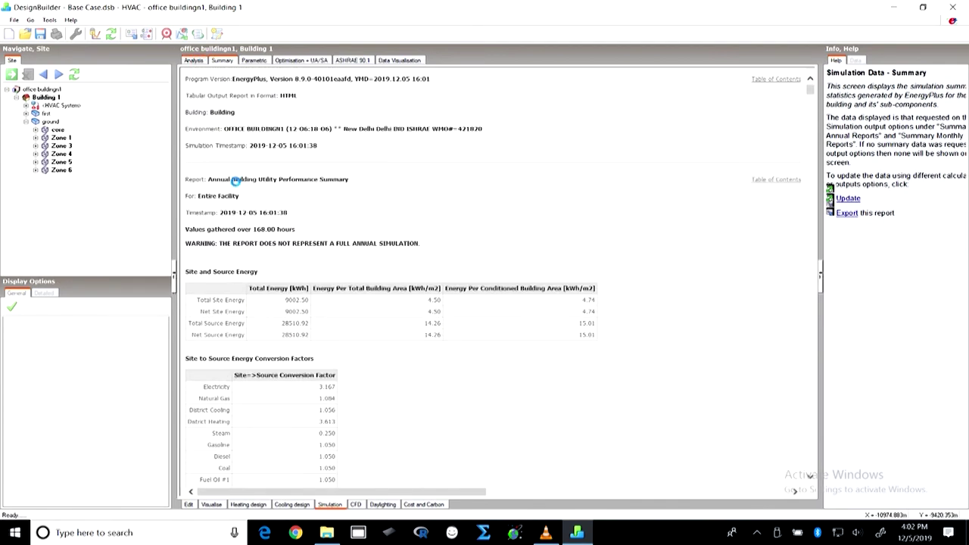
left_click(161, 334)
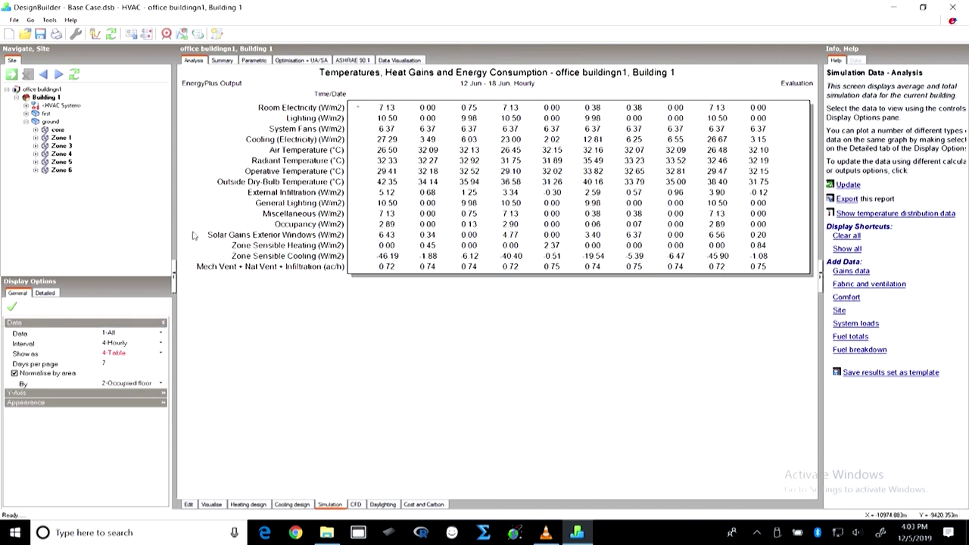
Show results as 1-Graph, trying a 3-Daily interval before returning to 4-Hourly
left_click(161, 337)
left_click(161, 354)
left_click(161, 354)
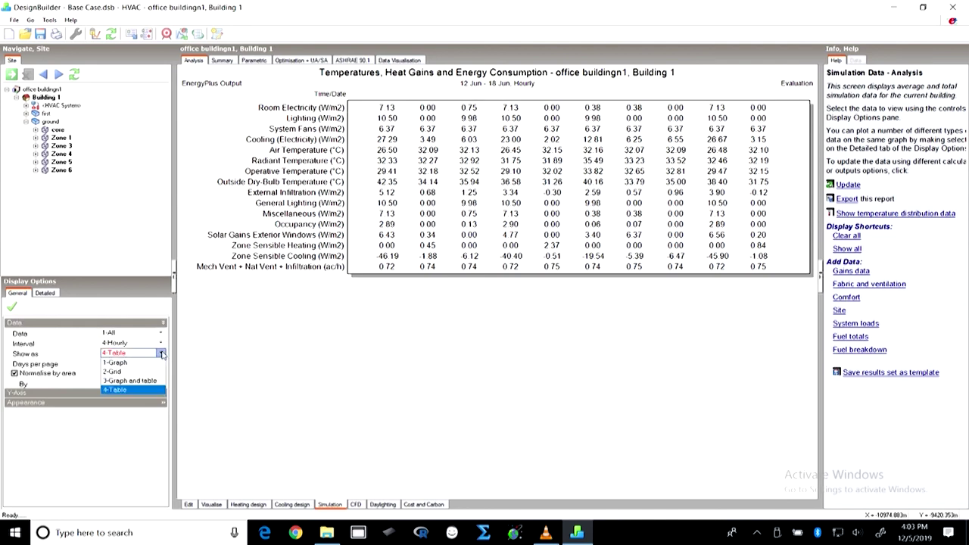
left_click(115, 363)
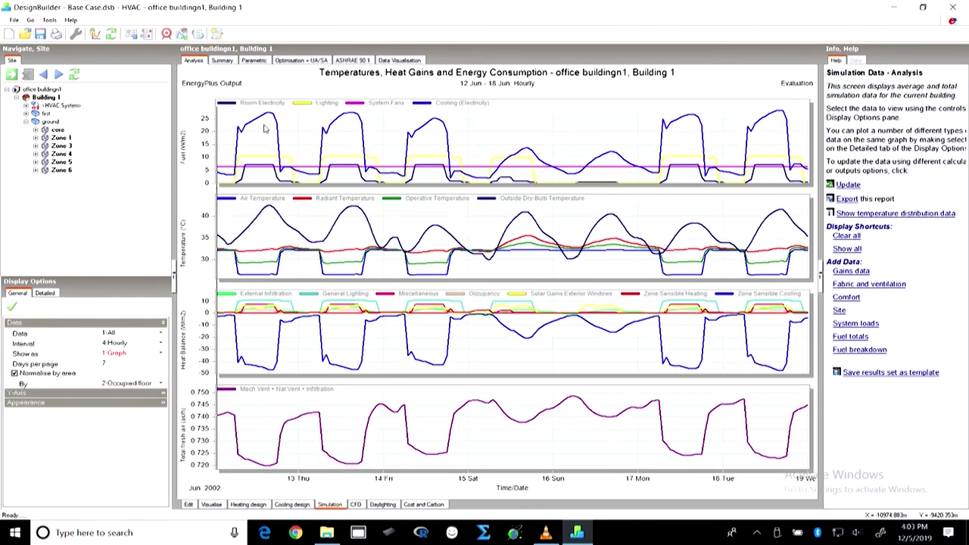
left_click(160, 344)
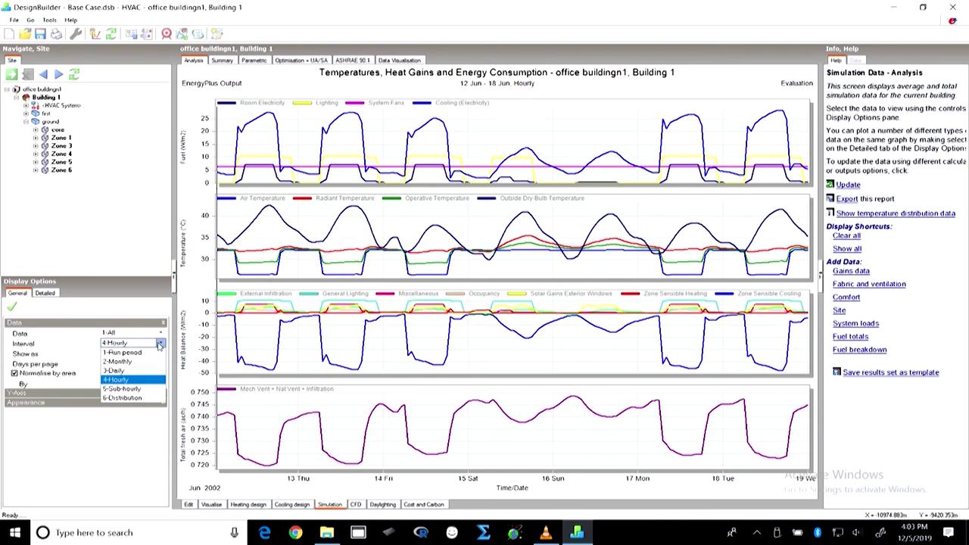
left_click(134, 372)
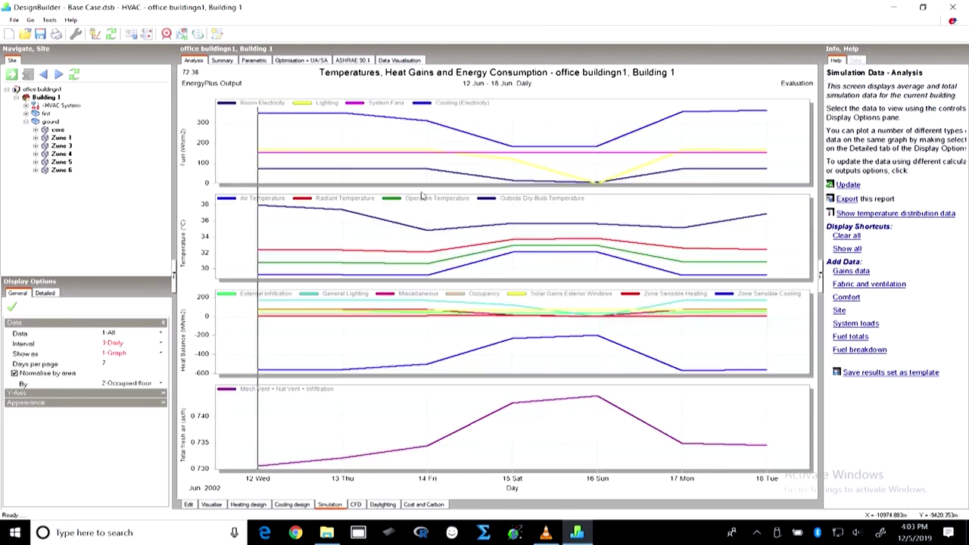
left_click(160, 344)
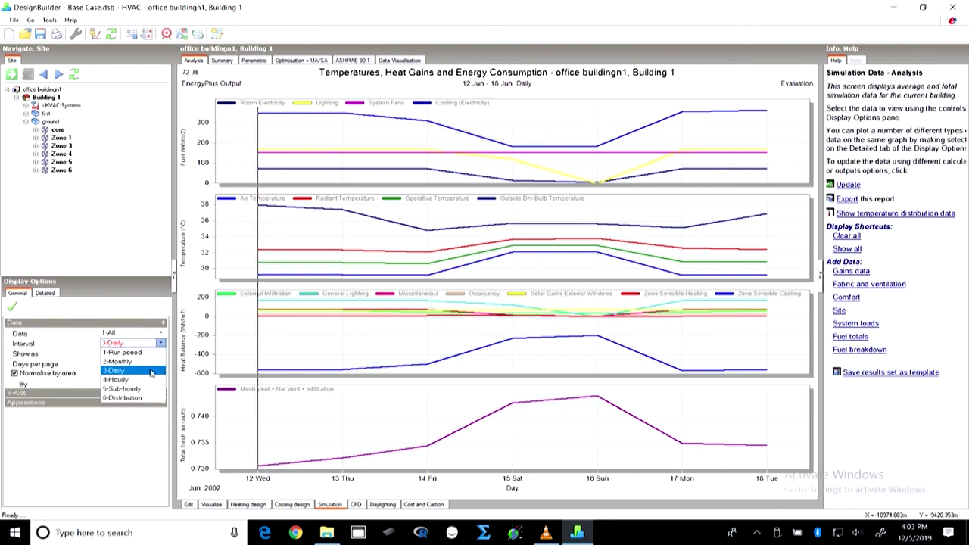
left_click(119, 380)
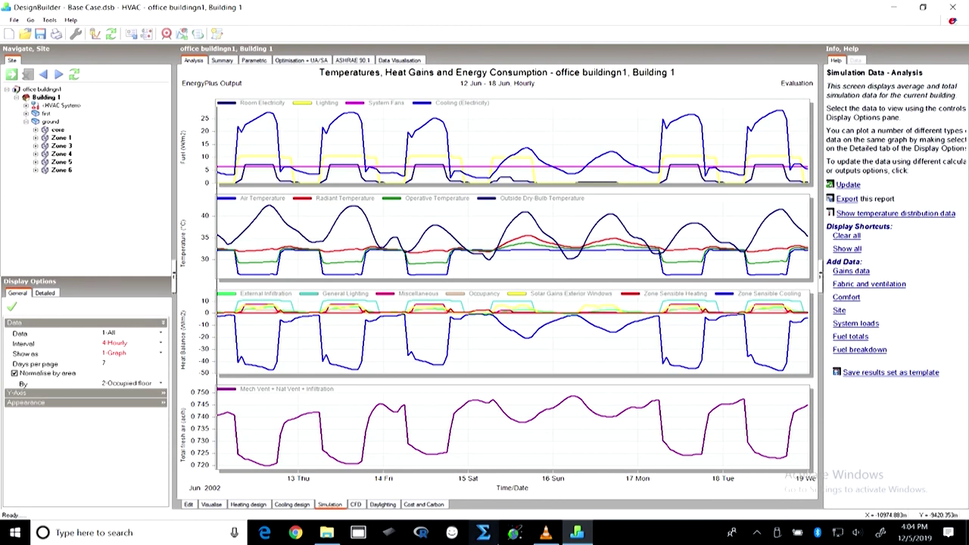
left_click(161, 353)
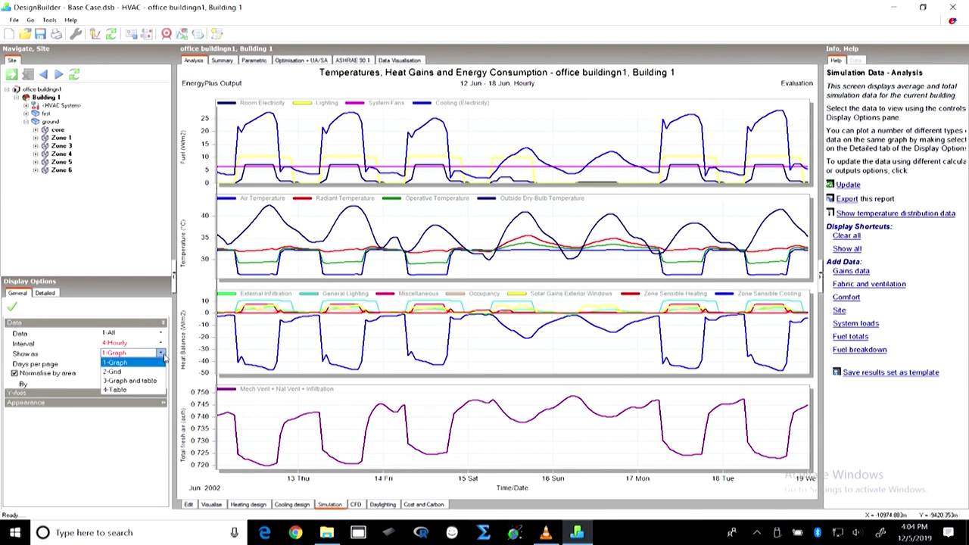
left_click(147, 372)
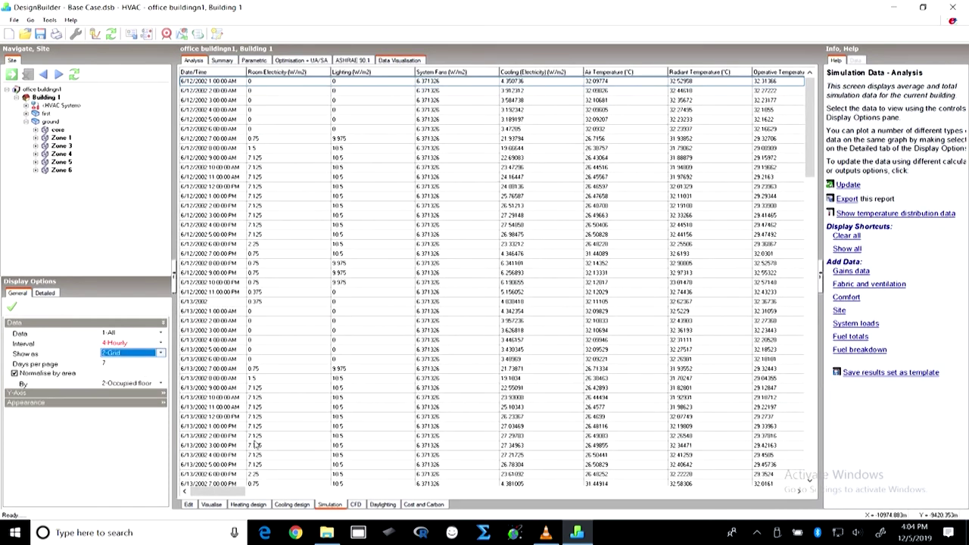
left_click(162, 353)
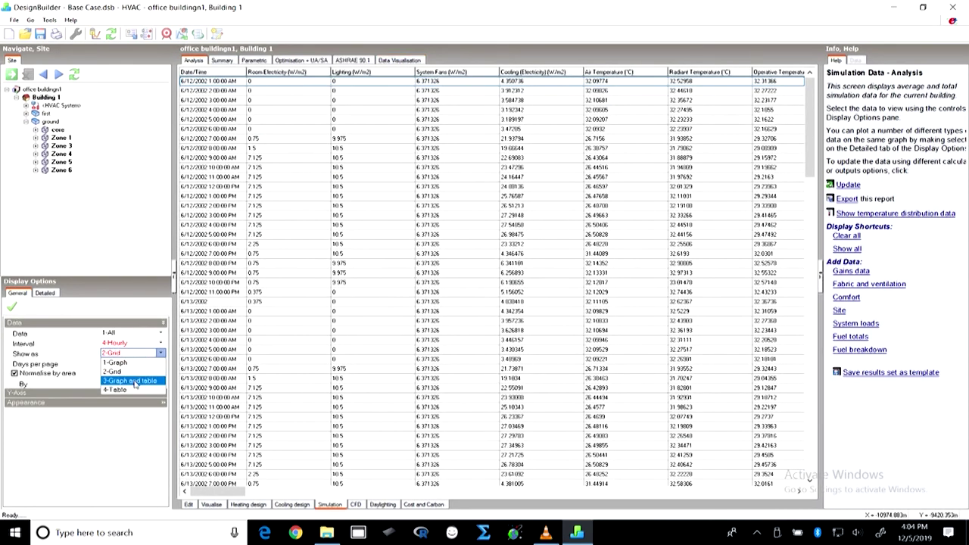
left_click(117, 363)
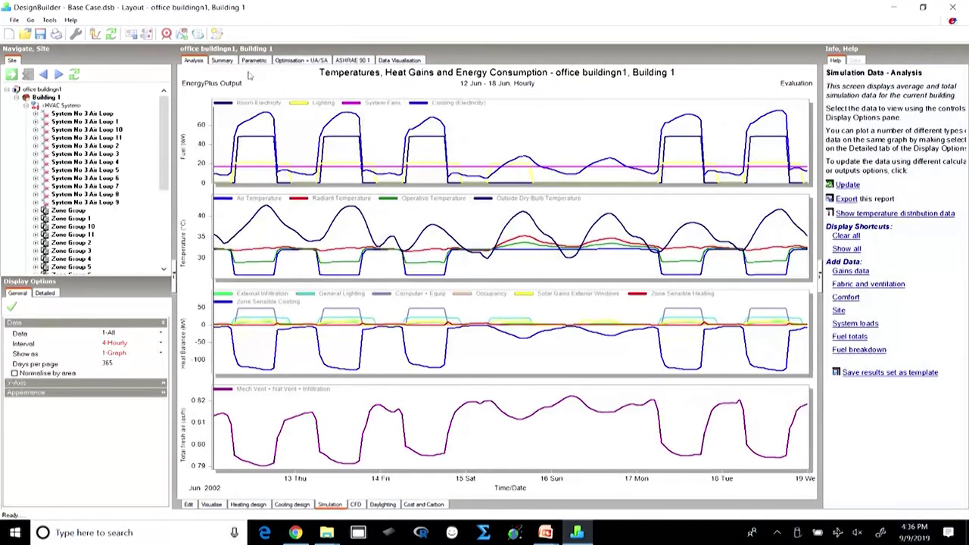